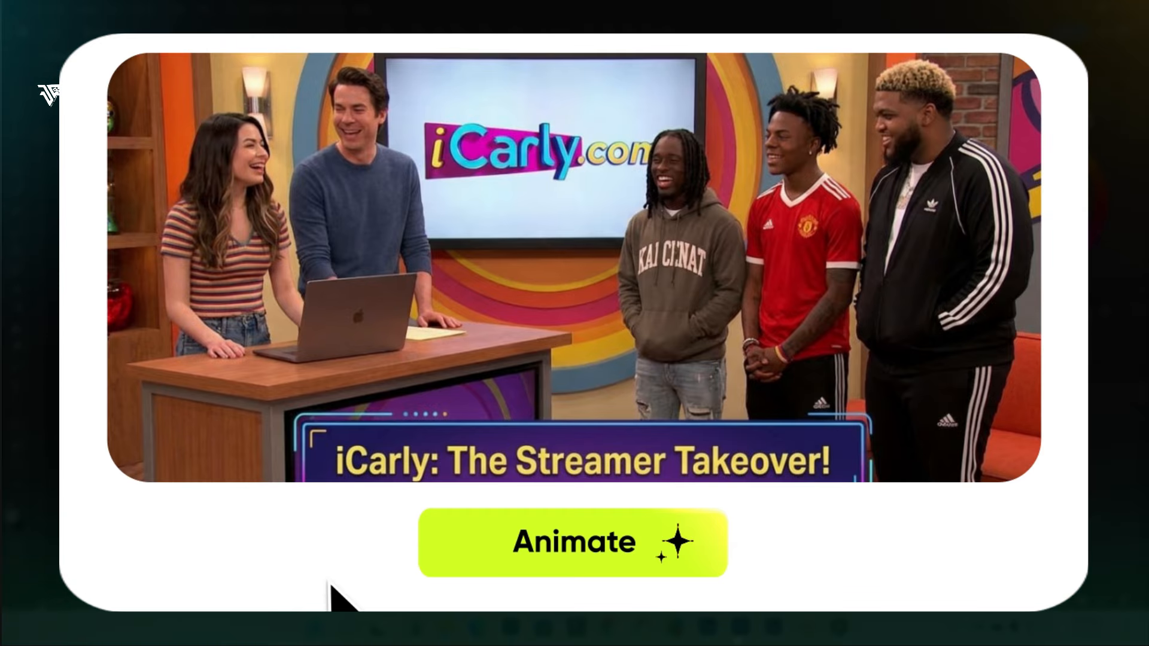
click(474, 547)
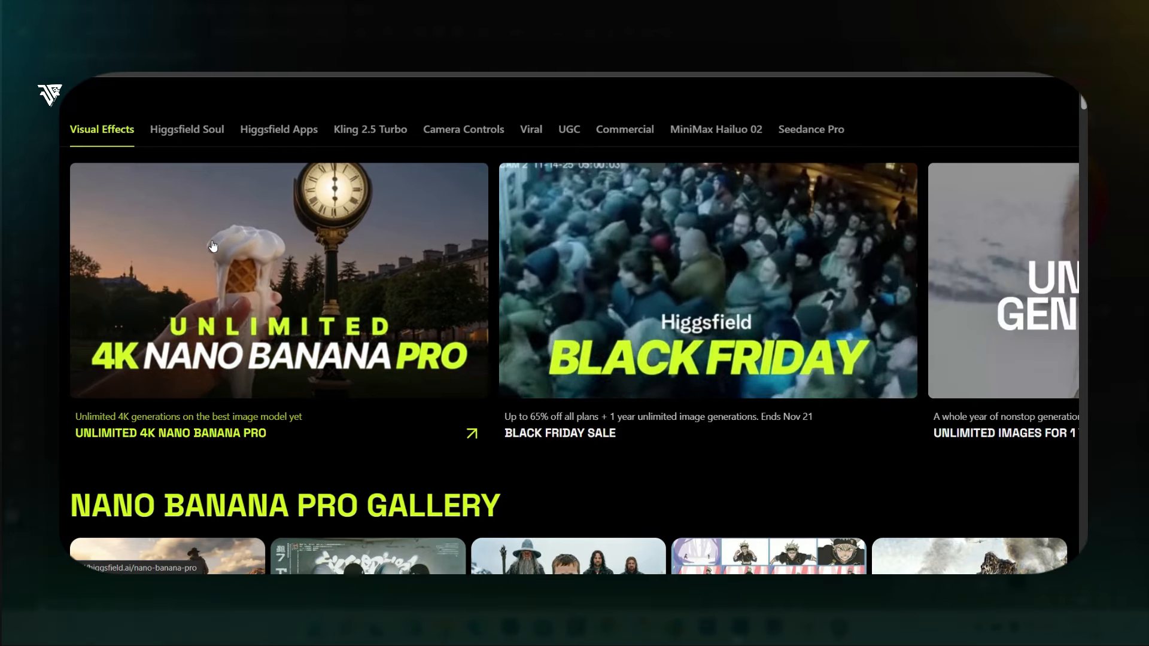
scroll(209, 249, down, 3)
scroll(217, 245, up, 3)
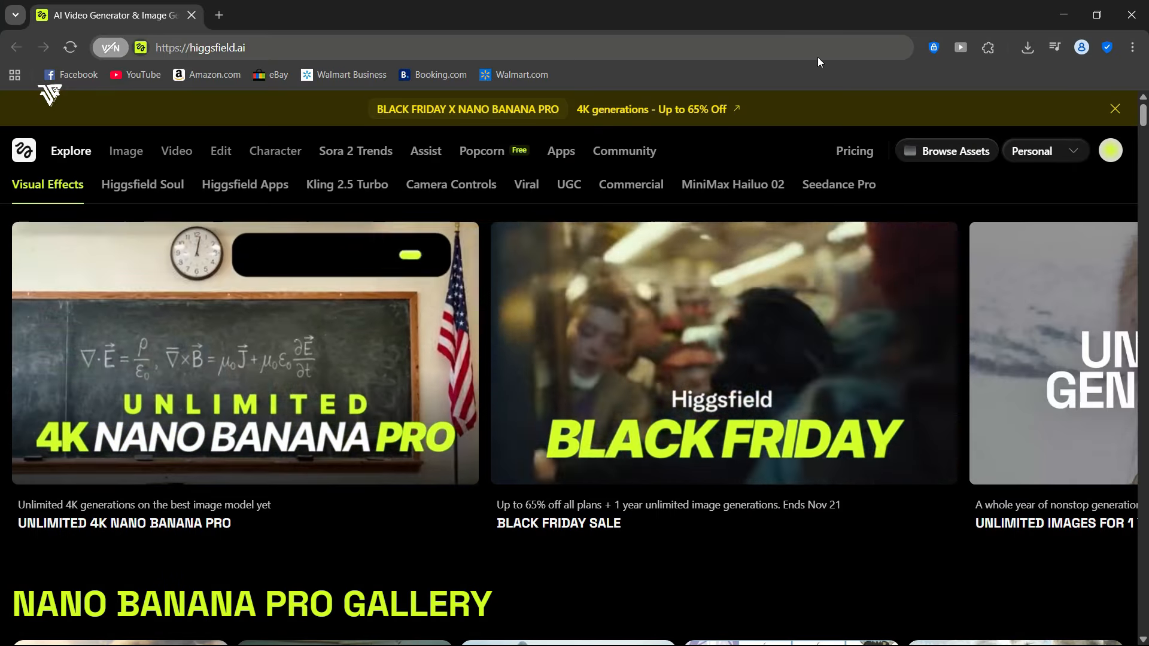
- Load higgsfield.ai, browse the homepage galleries and open the Unlimited 4K Nano Banana Pro image generator
click(275, 45)
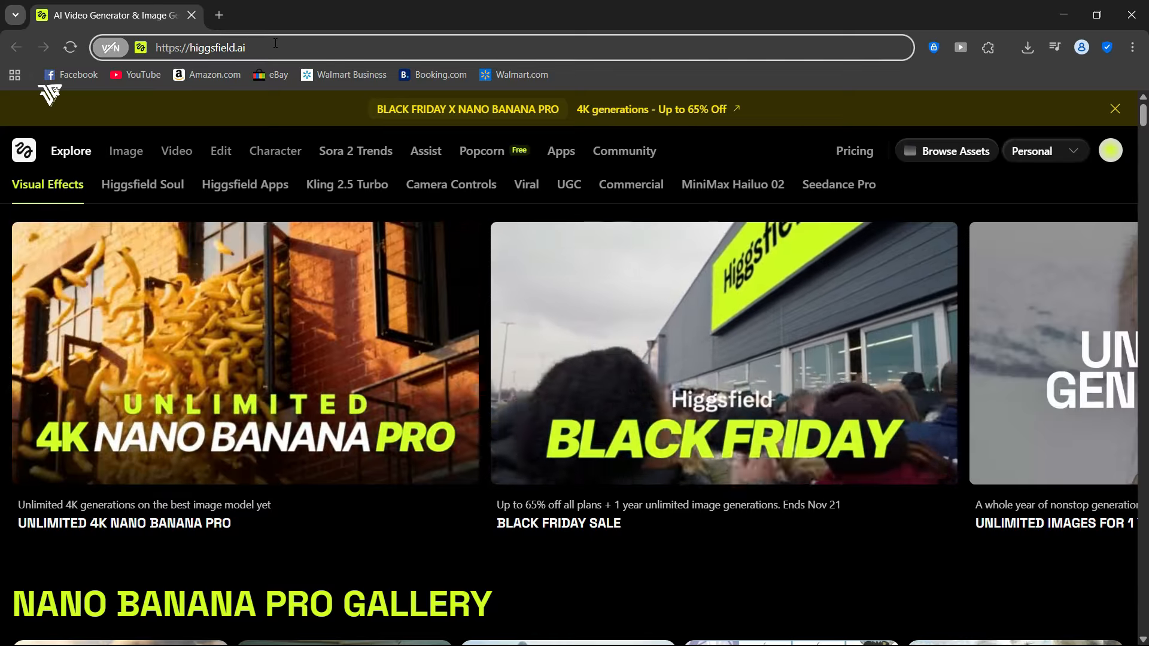
key(Return)
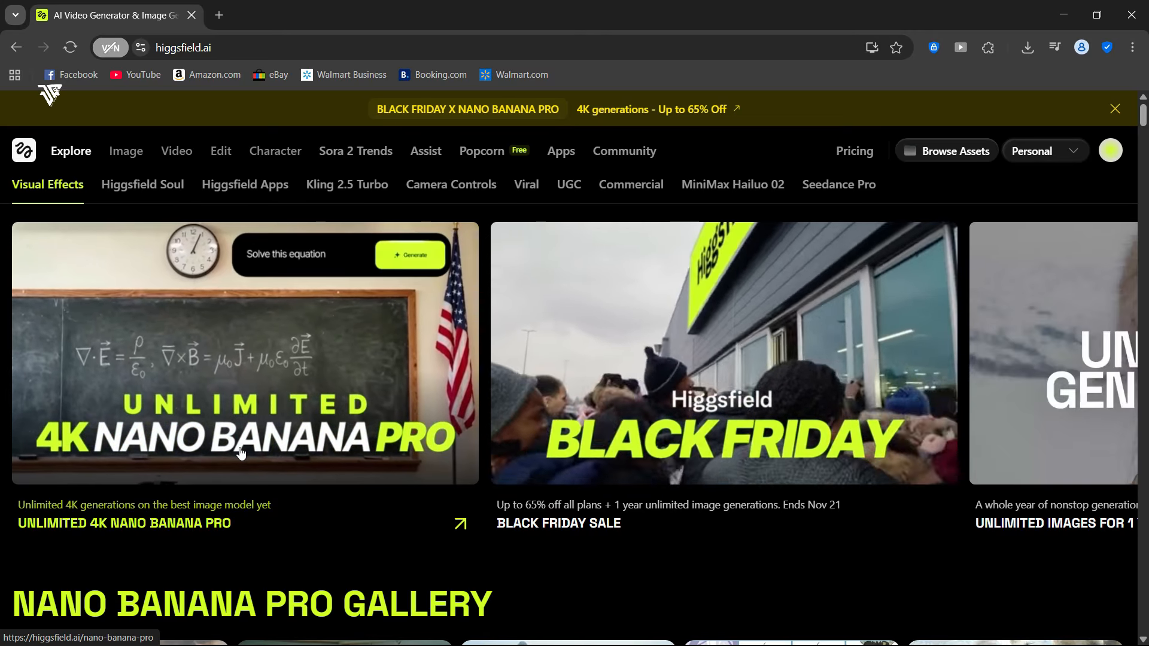
scroll(151, 310, down, 6)
scroll(151, 309, up, 1)
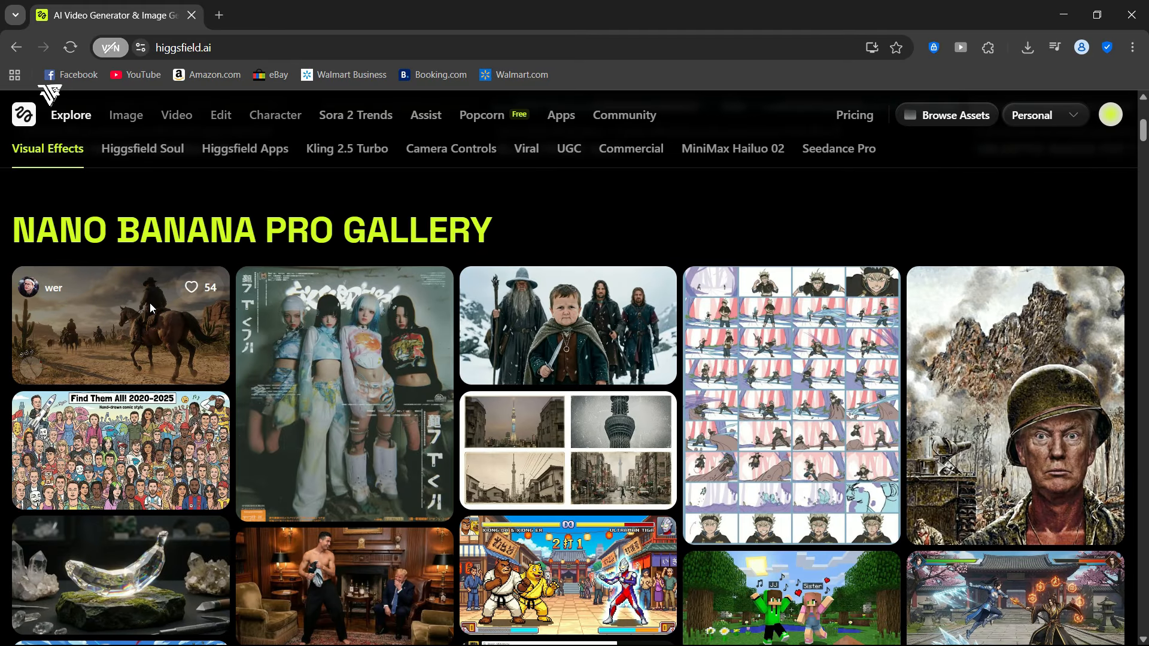
scroll(299, 335, down, 9)
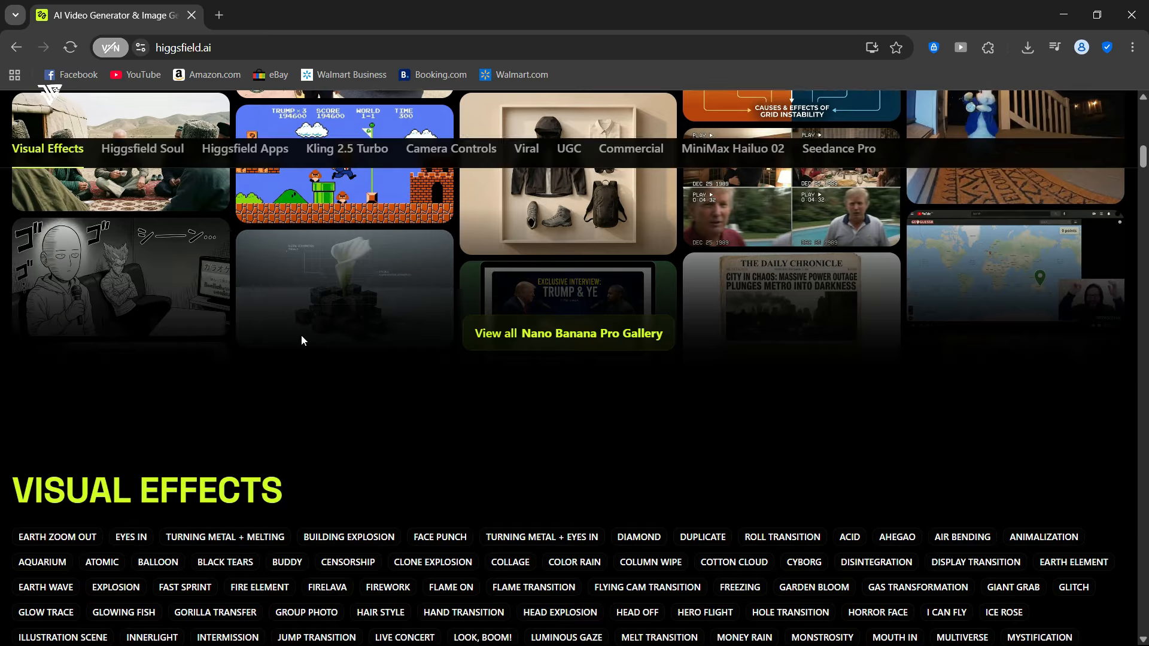
scroll(307, 328, up, 4)
scroll(578, 323, up, 10)
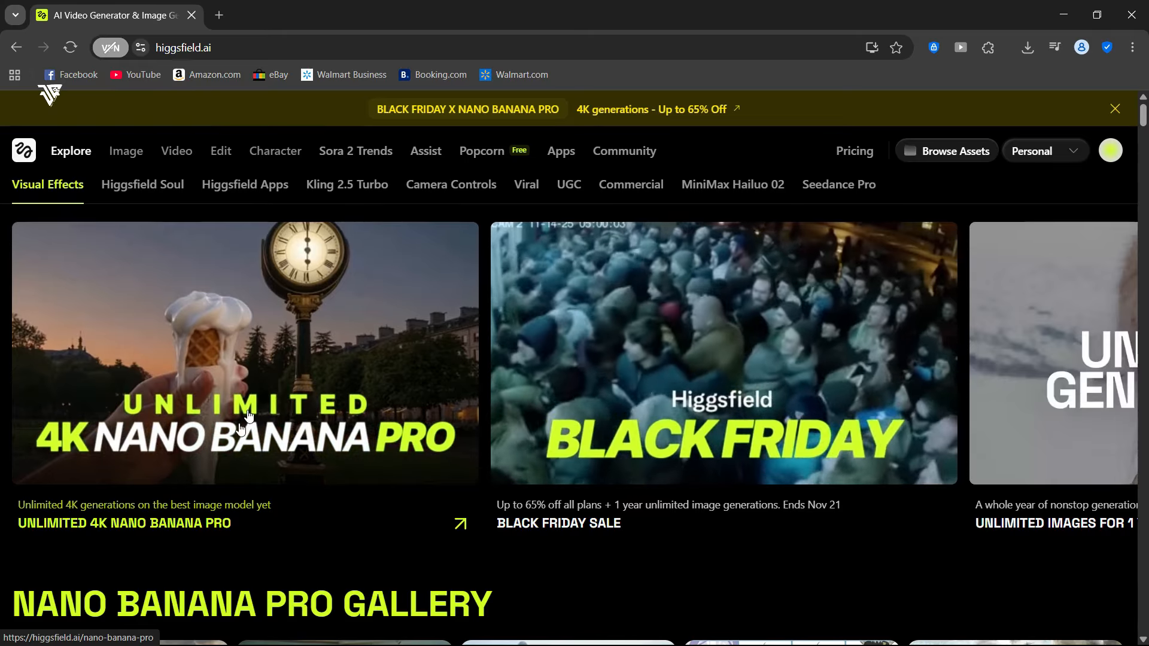
click(317, 433)
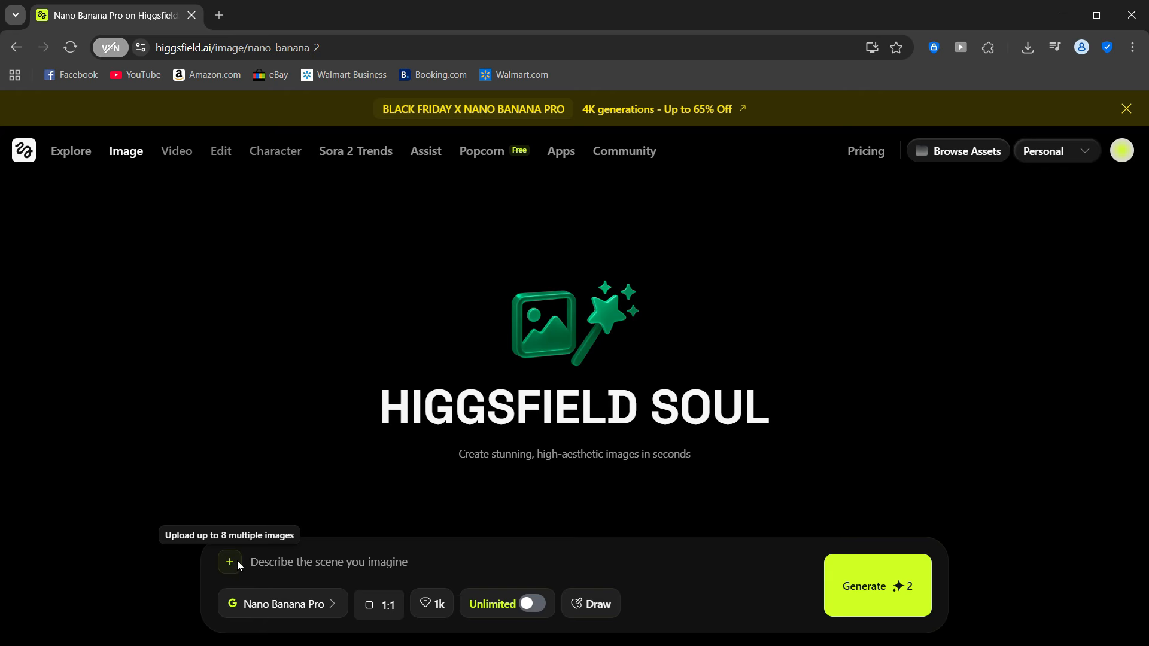
- Enter the prompt "Modern cereal box packaging with readable typography, bold colors, clean layout, 4K resolution, realistic shadows and texture, front and side views."
click(432, 603)
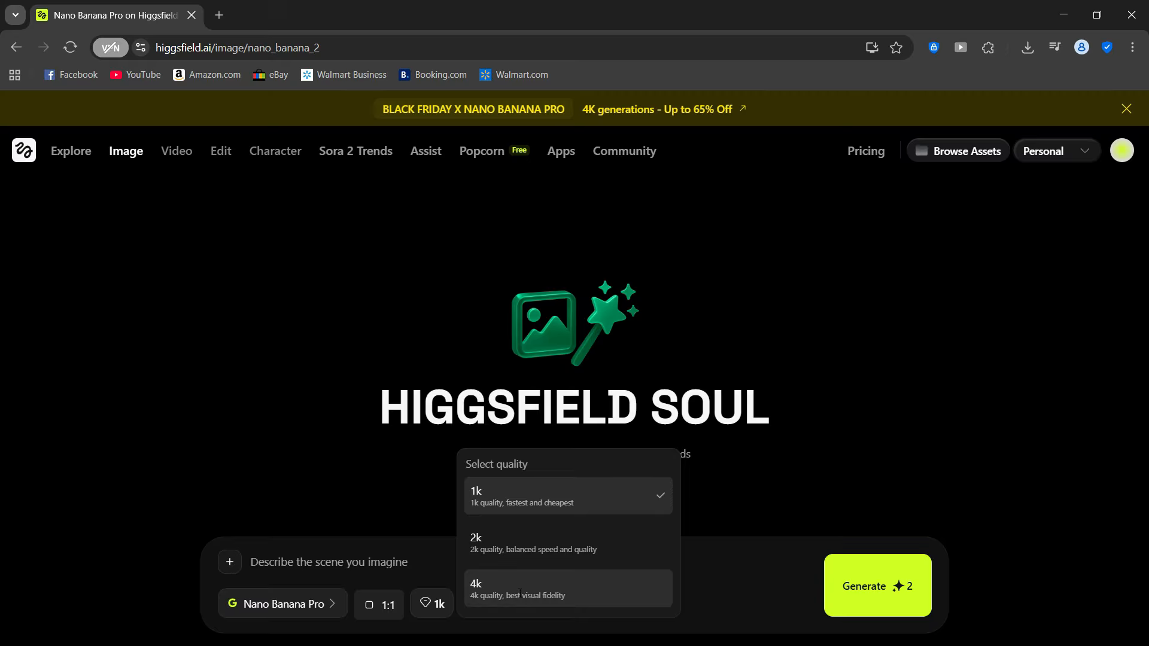
click(709, 565)
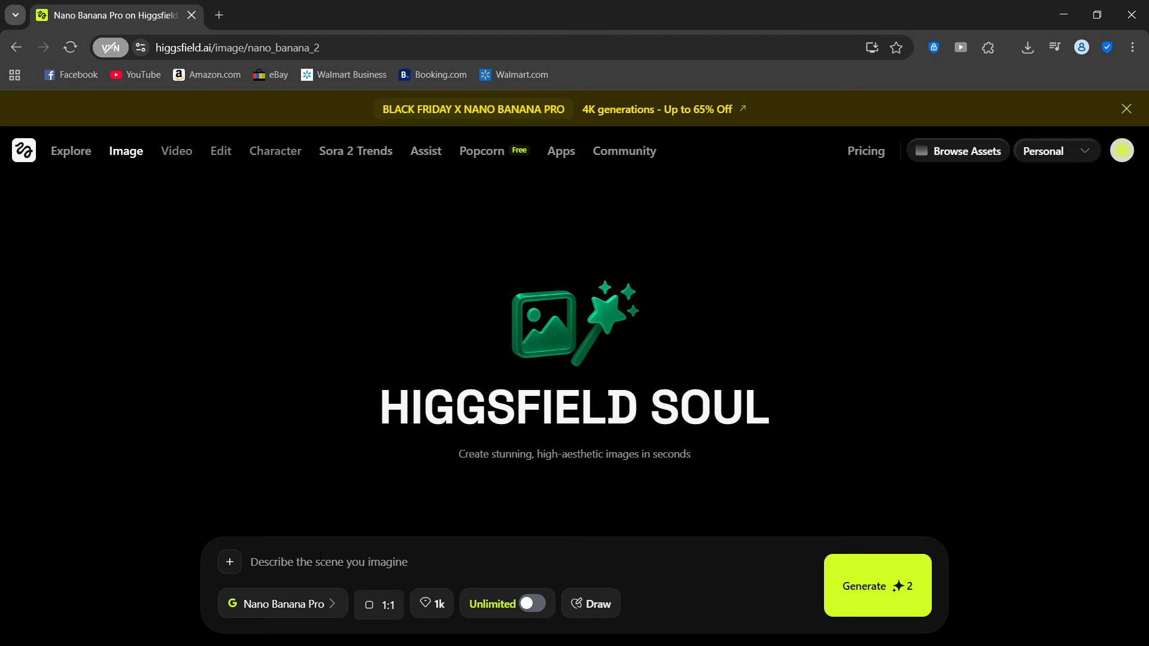
key(alt)
click(621, 569)
right_click(617, 571)
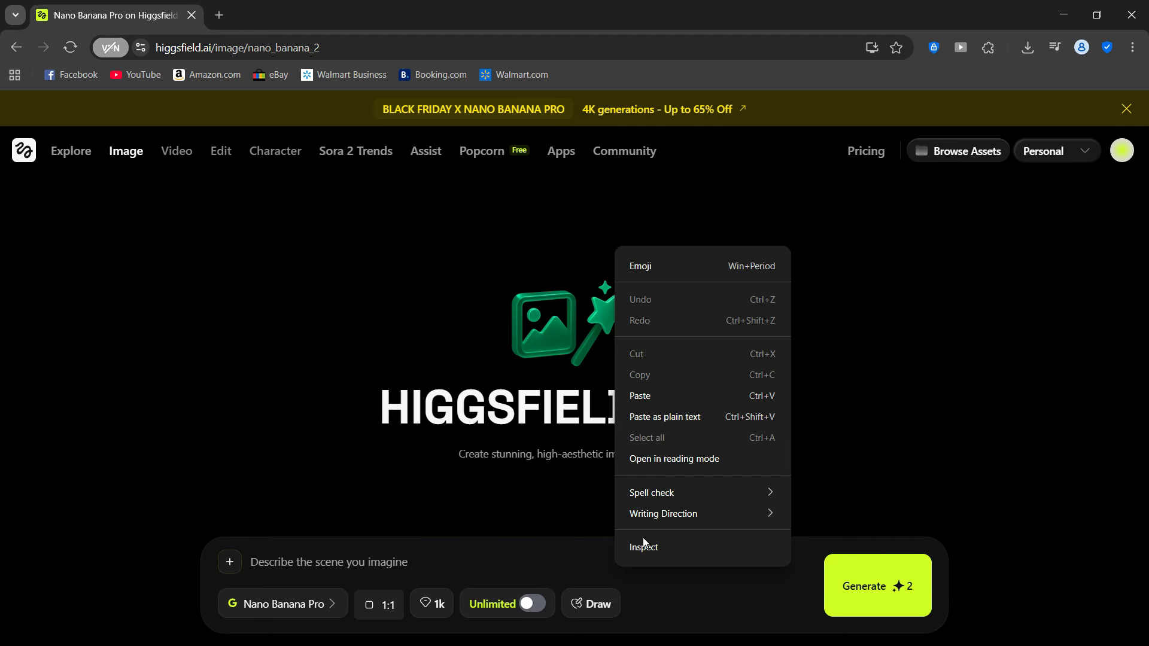
click(652, 396)
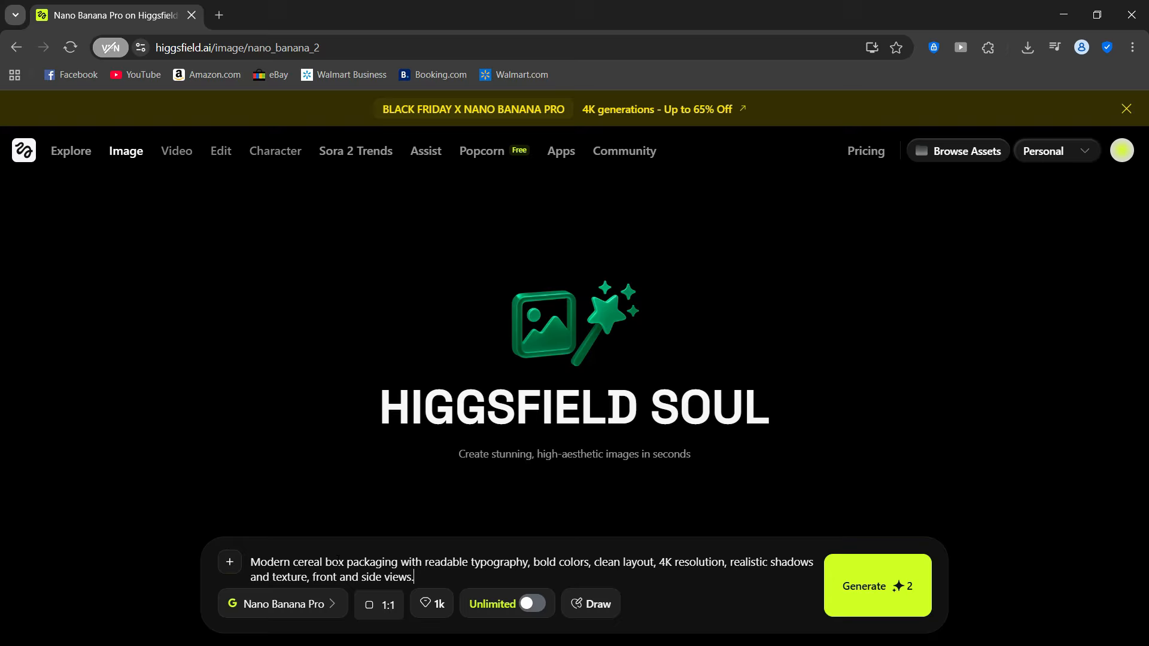
- Set the image quality to 4k and generate the cereal box image
click(443, 604)
click(506, 590)
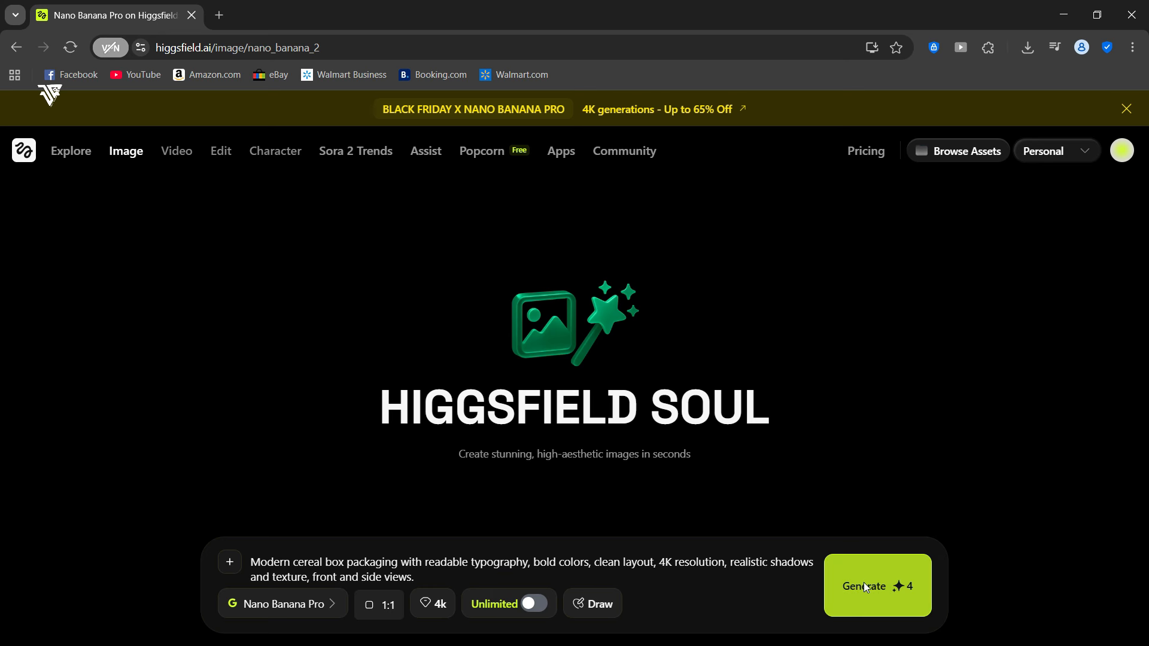
click(863, 586)
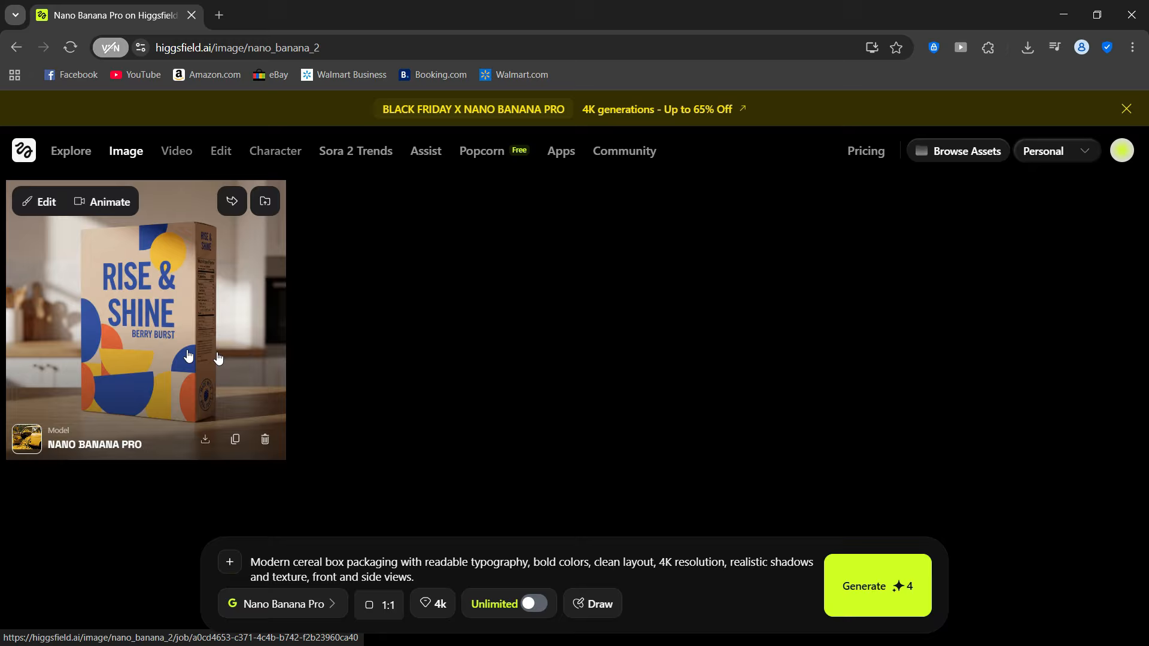
- Open the generated cereal box image at full size and examine its lettering, printed shapes, side seal and edges up close
click(137, 396)
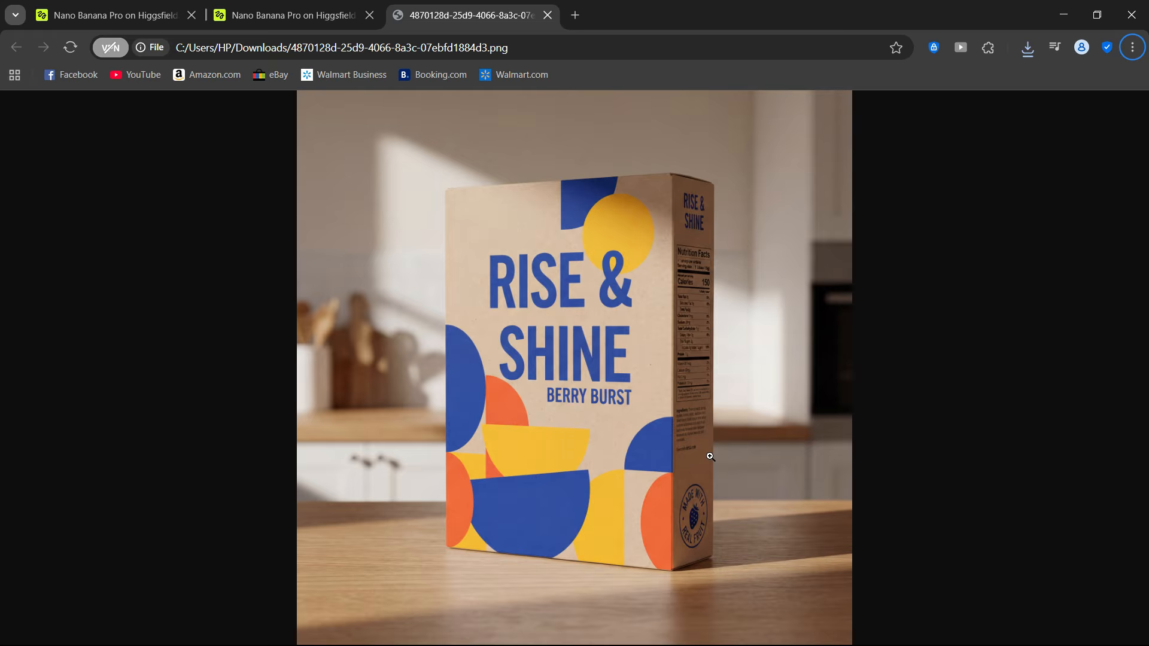
click(710, 456)
scroll(711, 461, down, 8)
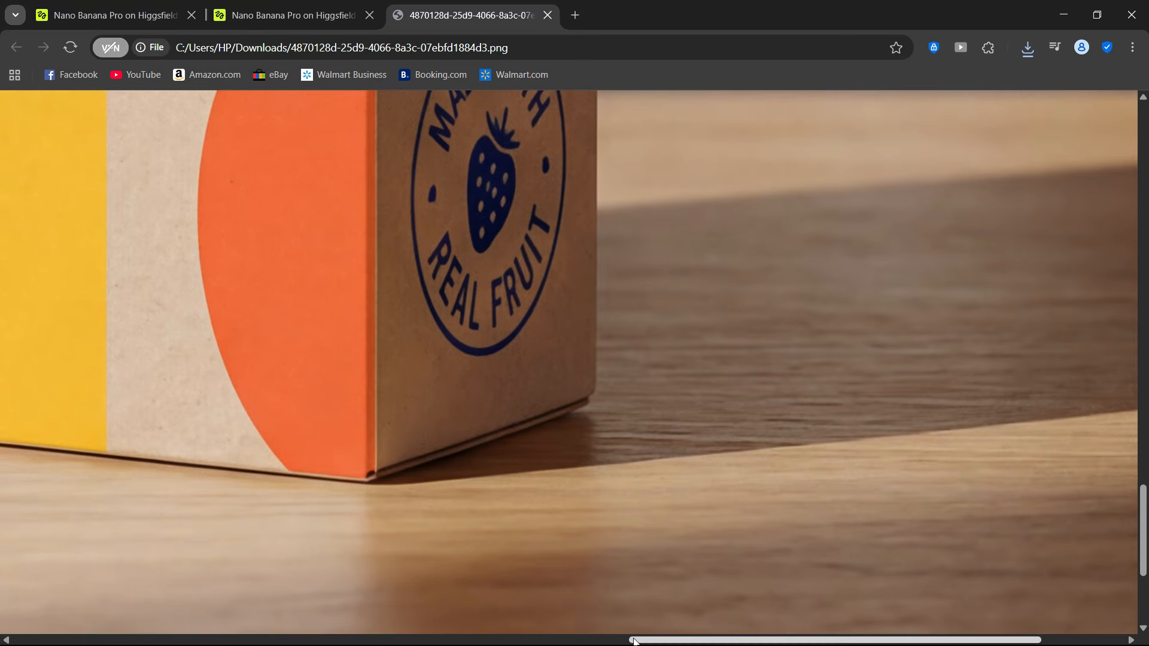
drag(641, 639, 333, 576)
scroll(333, 276, up, 8)
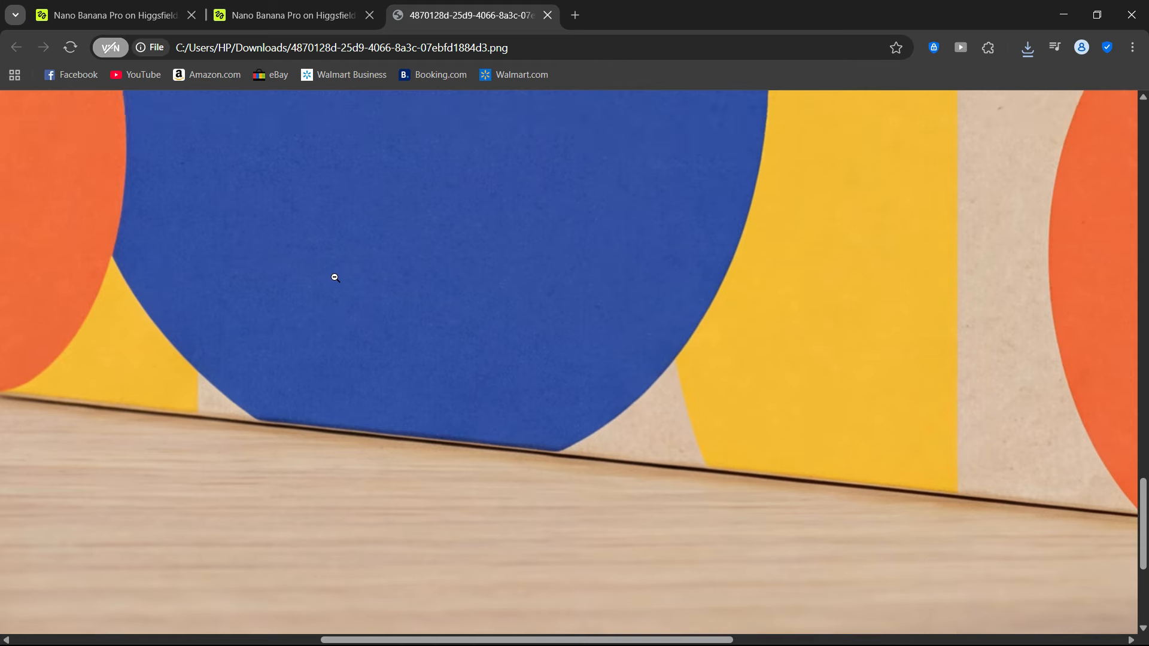
scroll(347, 288, up, 5)
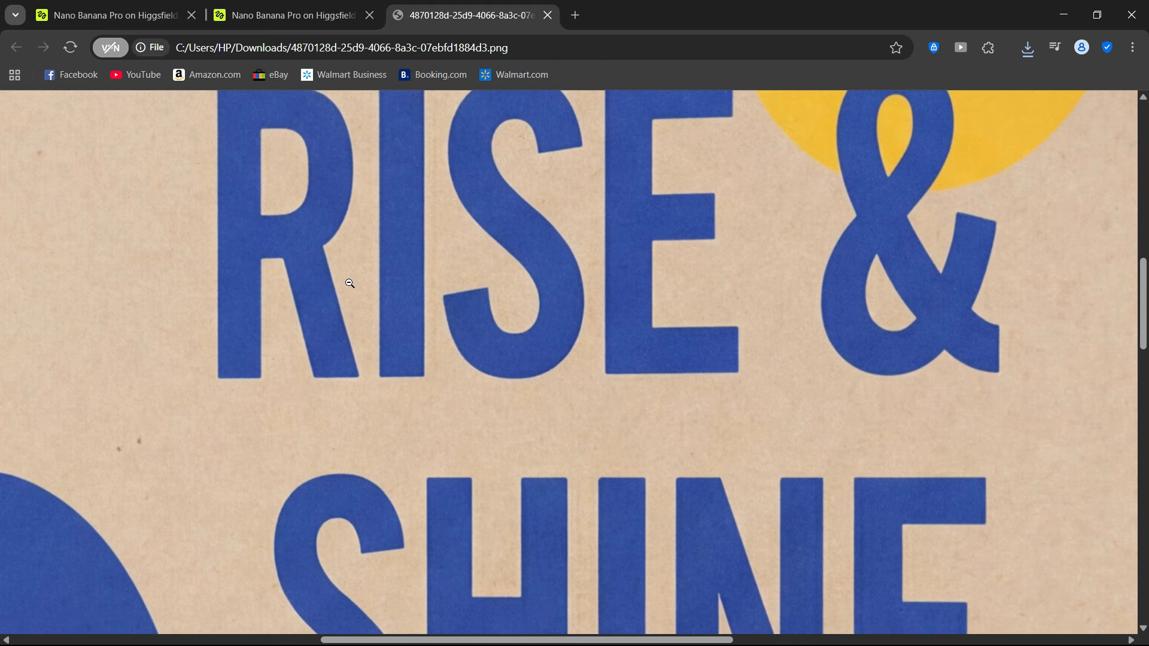
scroll(356, 281, up, 5)
scroll(365, 278, up, 4)
scroll(367, 277, down, 10)
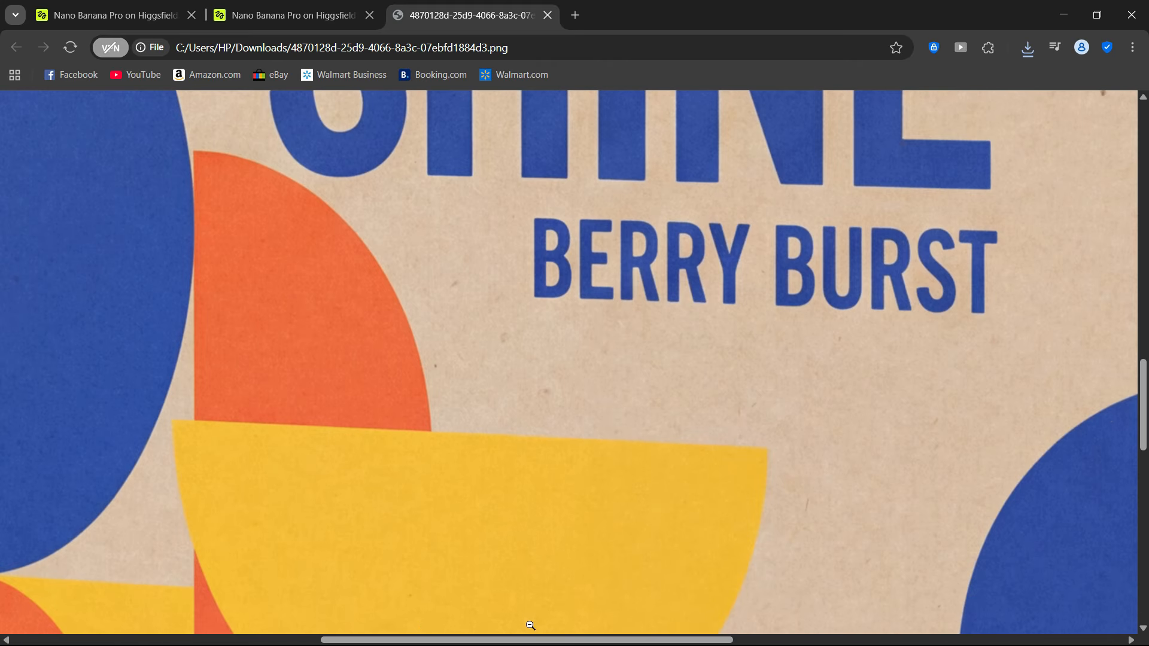
drag(424, 639, 238, 606)
scroll(399, 478, down, 5)
scroll(399, 478, down, 5)
scroll(402, 477, up, 4)
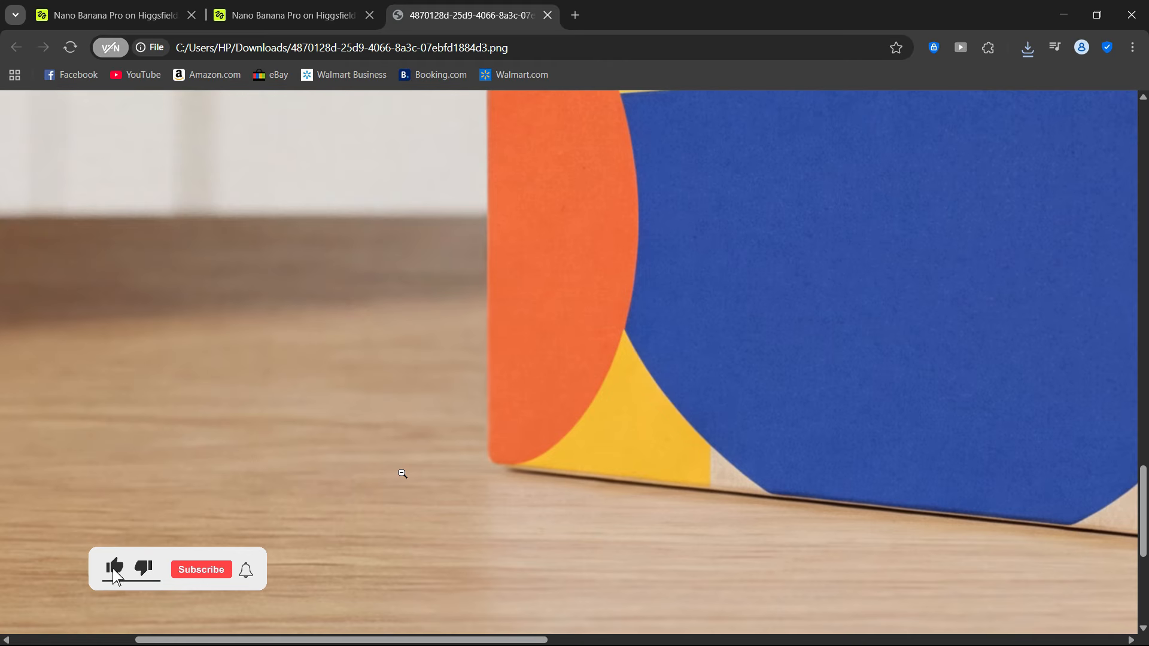
click(440, 439)
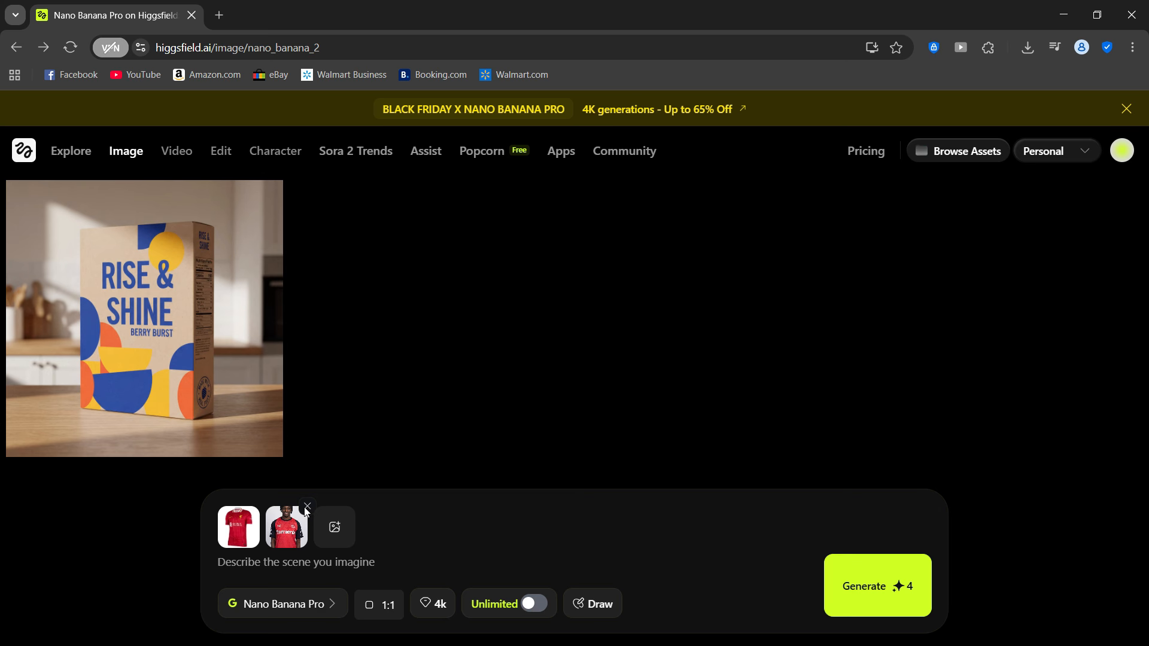
- Enter the photorealistic prompt for swapping the player's jersey to an Arsenal football kit, with the footballer's name in place of [Person A]
text(Swap the jersey of [Person A] to an Arsenal football kit, keeping all other details realistic. Maintain the original pose, facial expression, and lighting. Ensure the jersey looks natural, with realistic folds, shadows, and proportions. High-resolution, photorealistic style.")
key(F11)
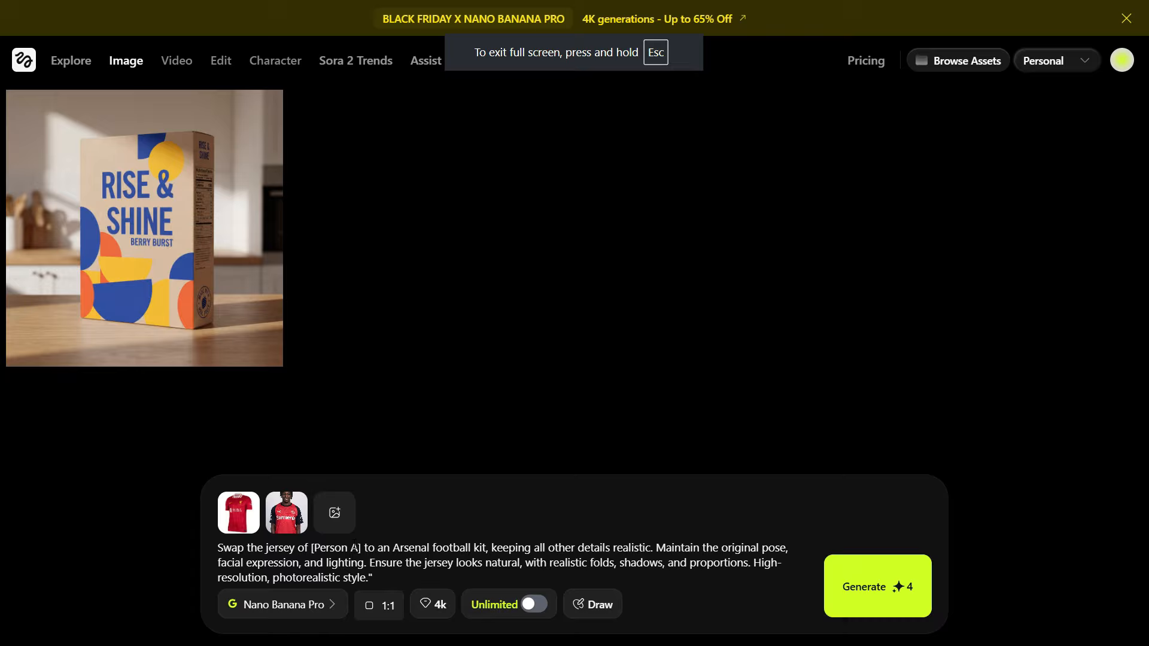
right_click(355, 549)
click(411, 310)
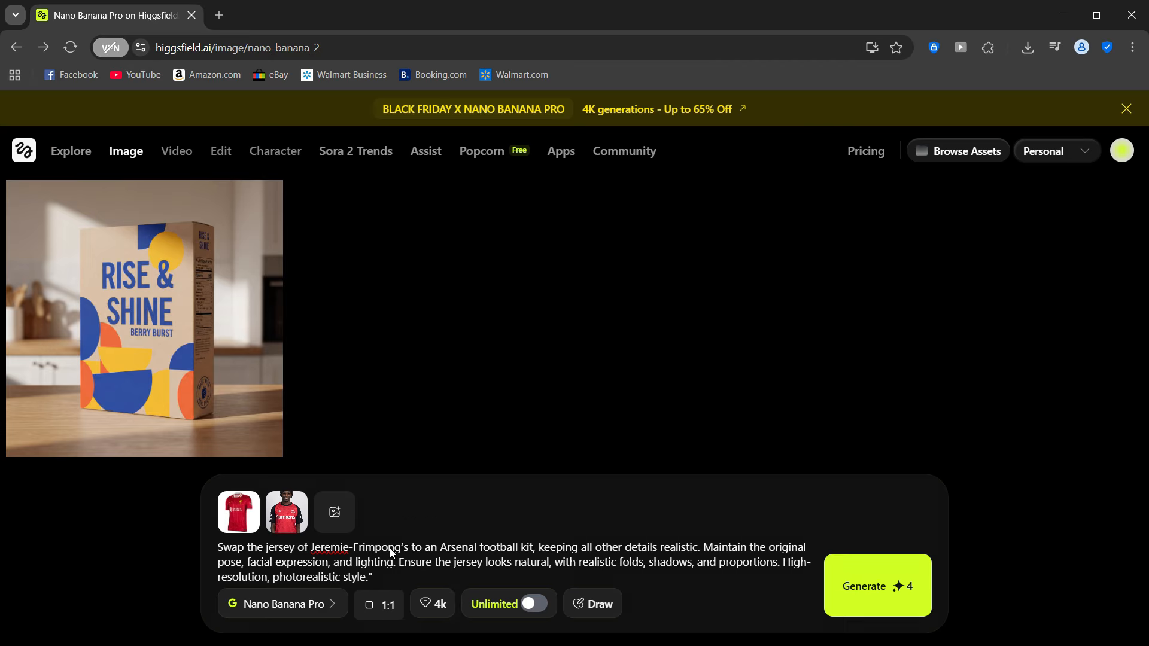
- Set the aspect ratio to 4:5 and generate the jersey swap image
click(390, 606)
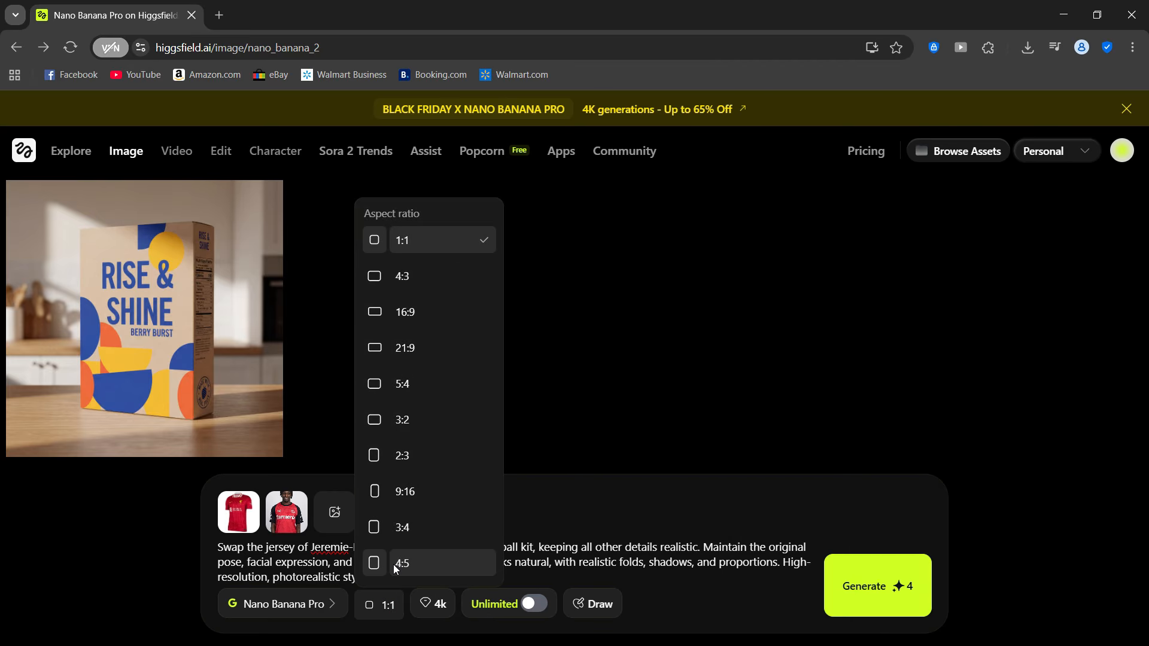
click(393, 564)
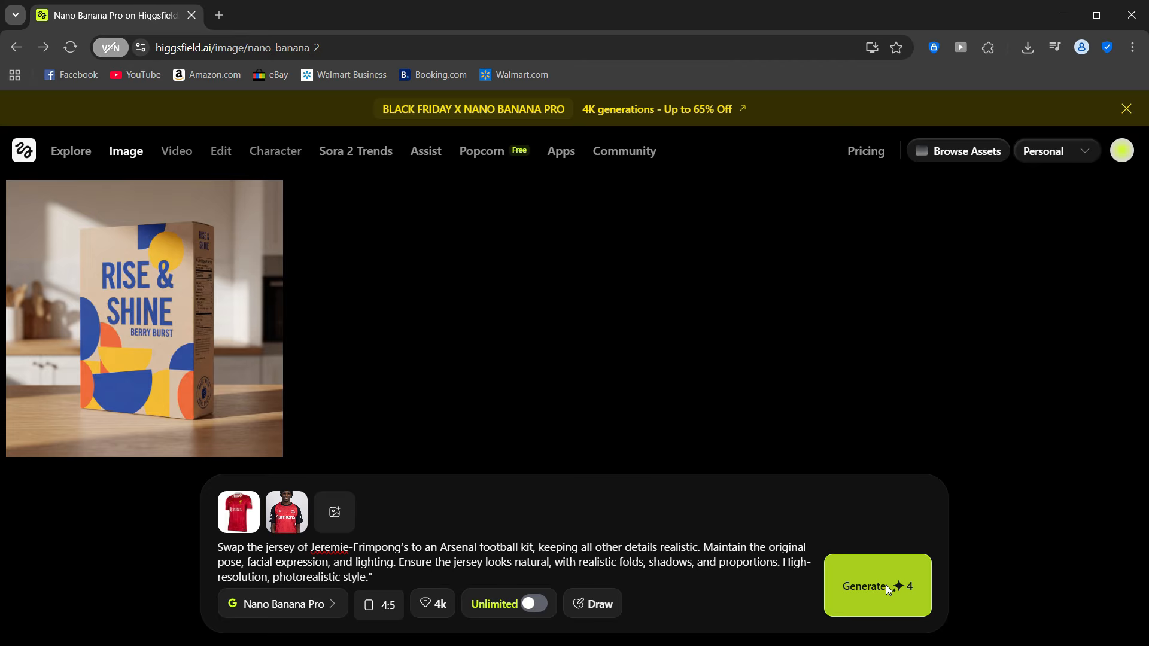
click(885, 583)
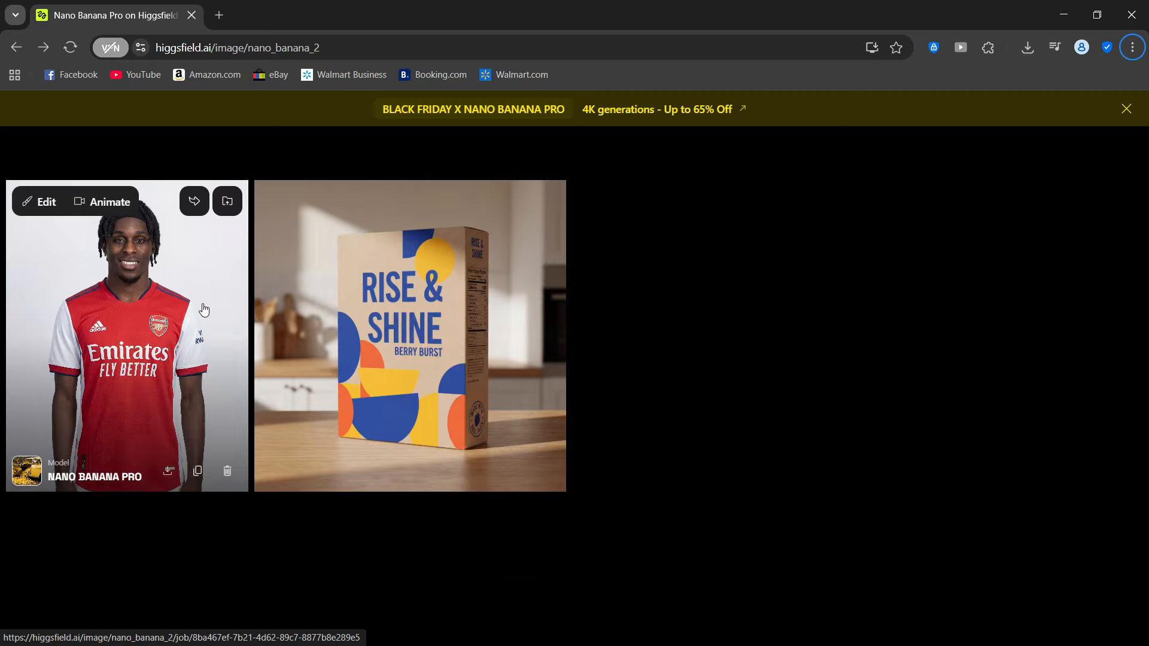
- Open the generated Arsenal jersey portrait at full size and examine its logos, face, fabric and sleeve details up close
click(174, 248)
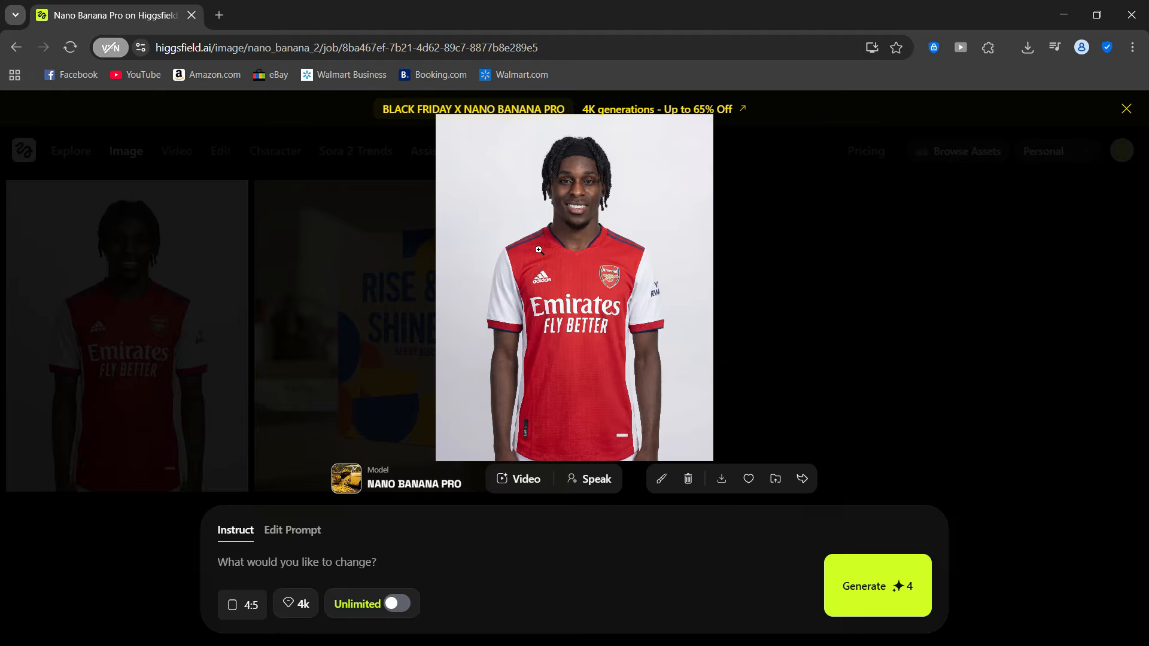
click(540, 186)
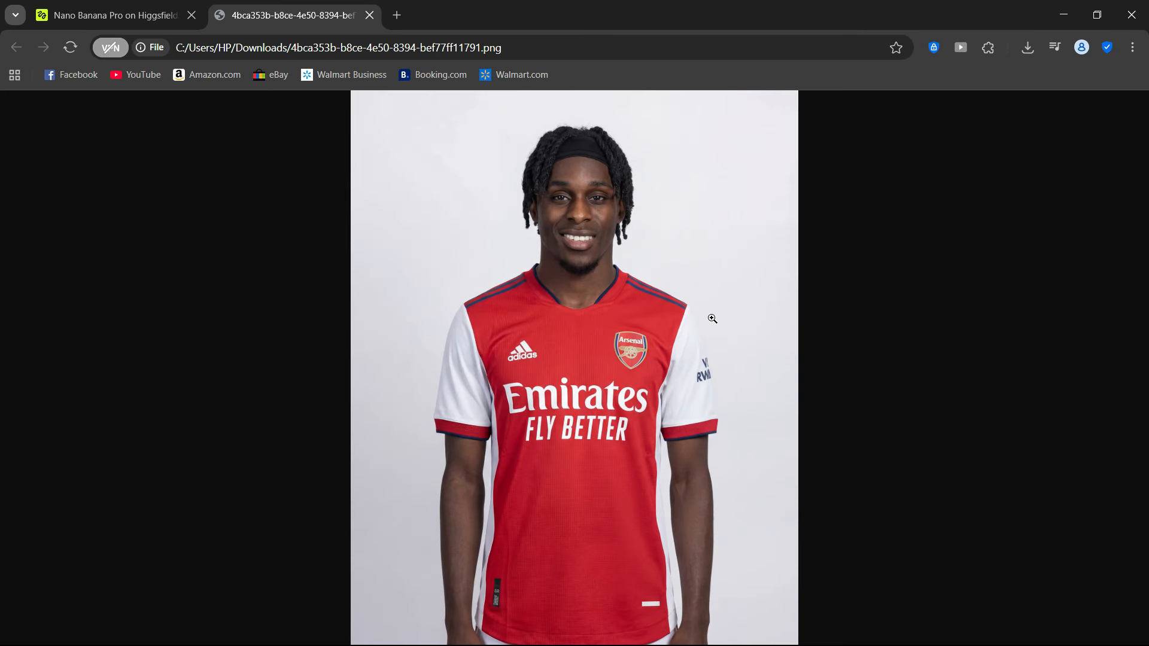
click(568, 373)
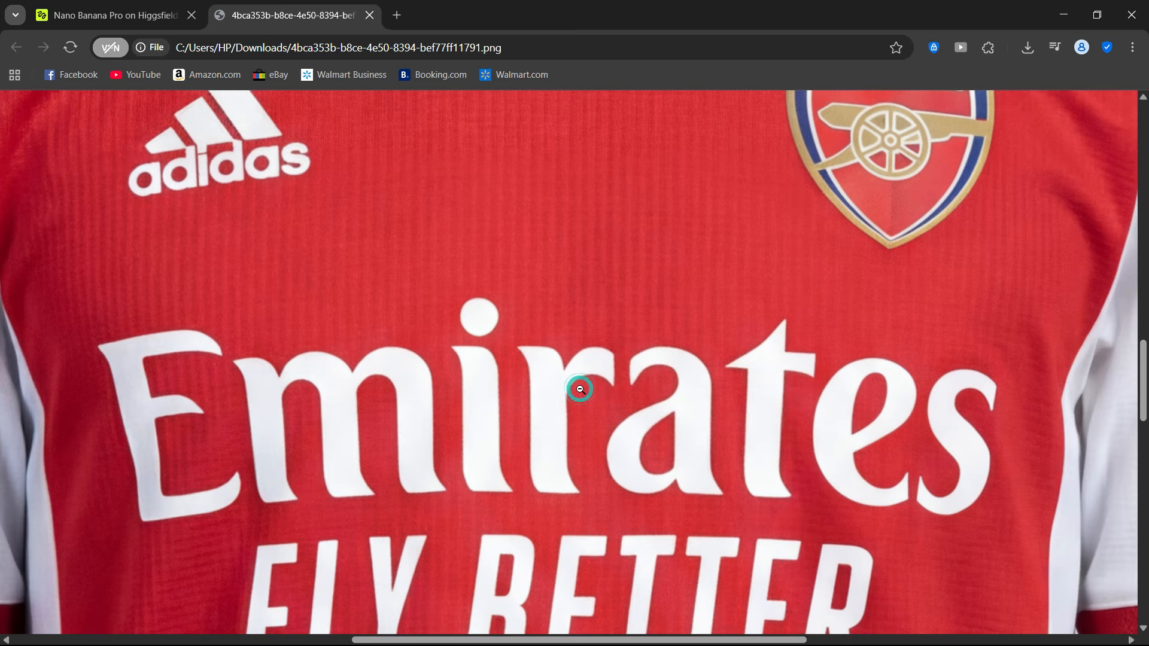
scroll(373, 226, up, 10)
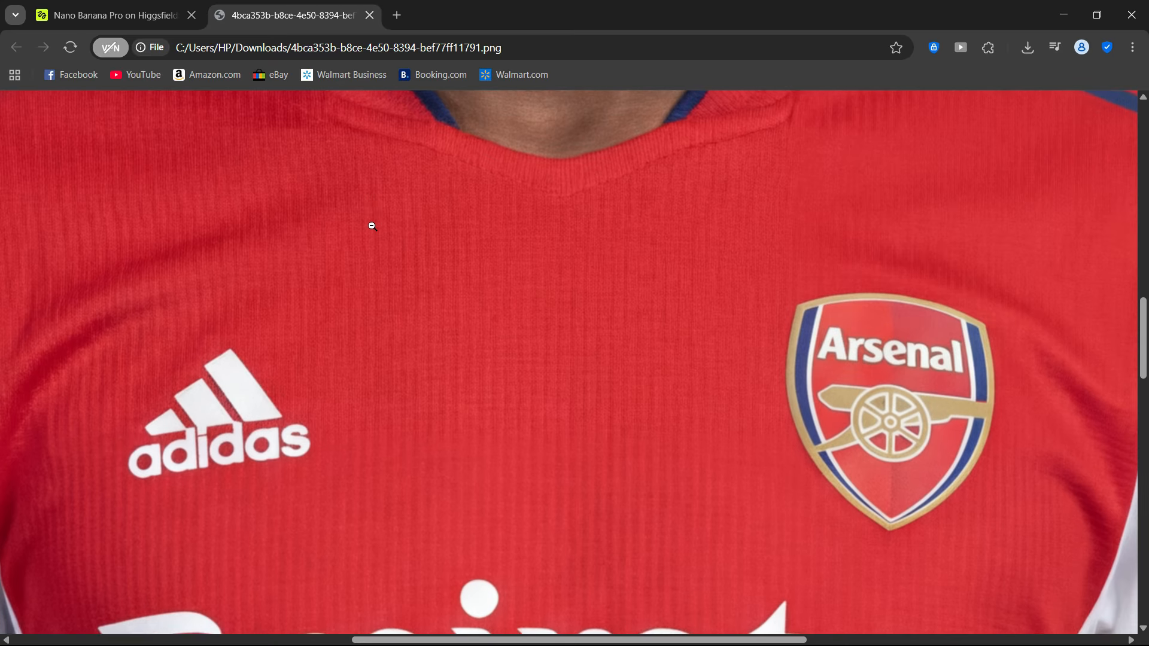
scroll(376, 220, up, 6)
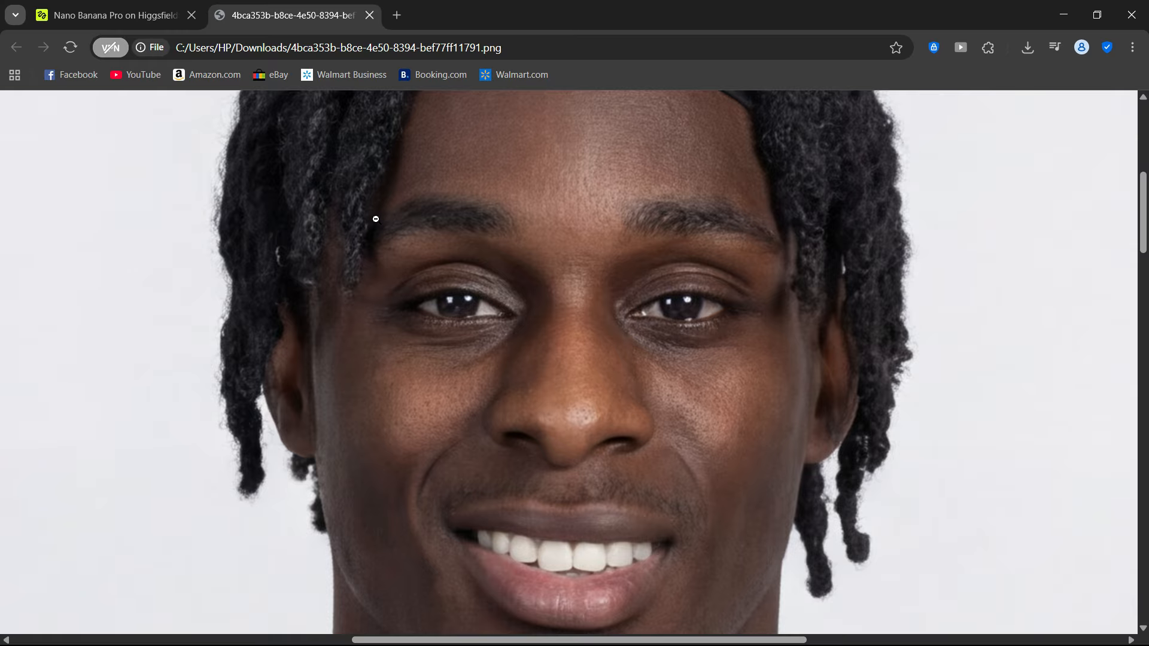
scroll(376, 219, up, 5)
scroll(374, 219, down, 15)
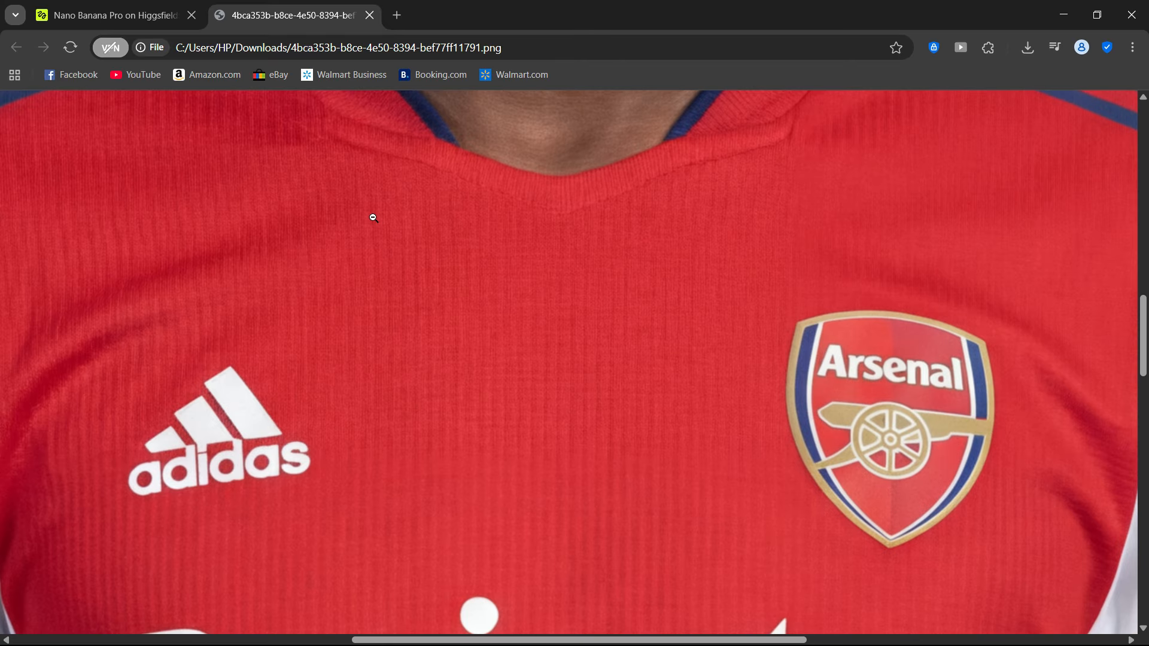
scroll(373, 218, down, 15)
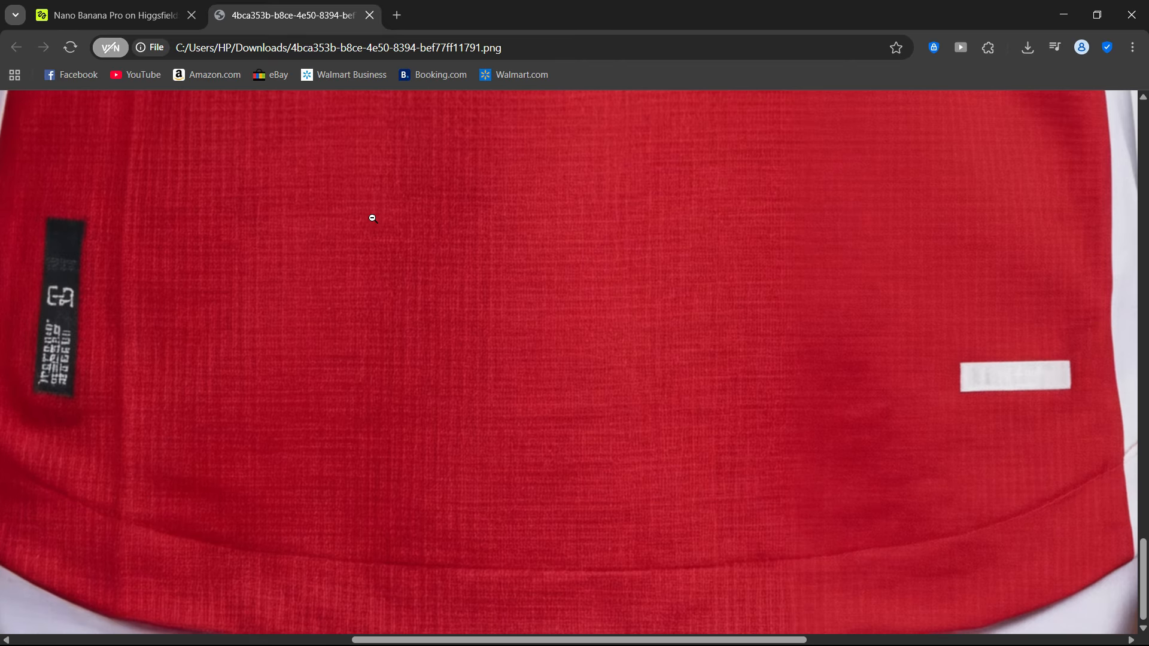
click(448, 209)
click(474, 457)
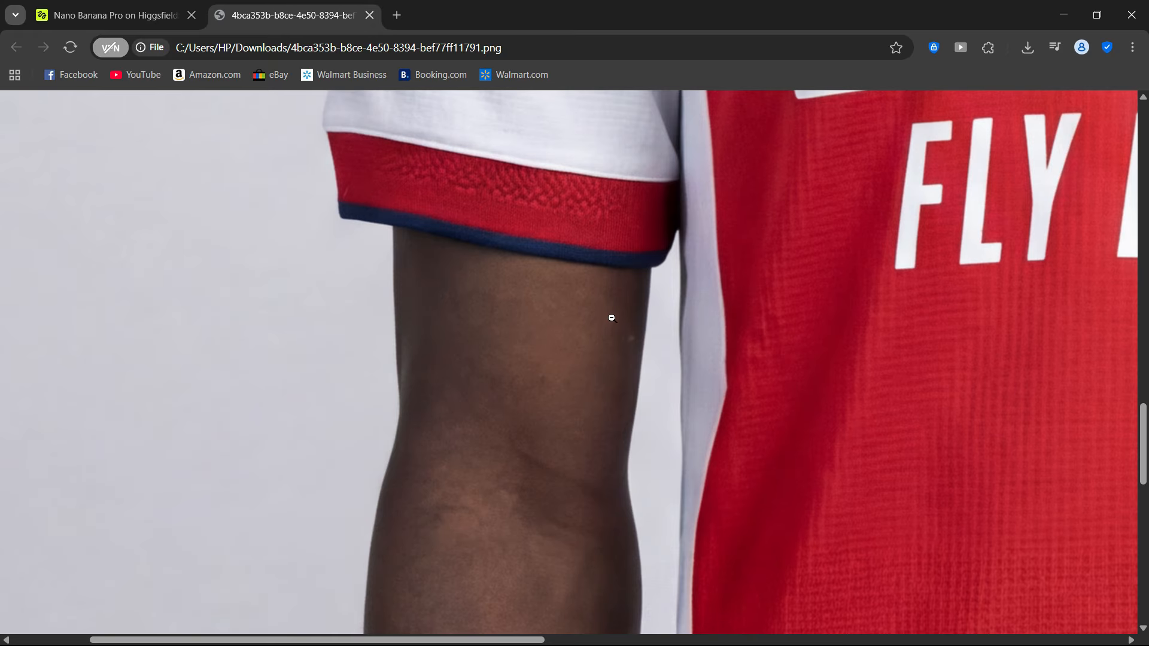
click(610, 295)
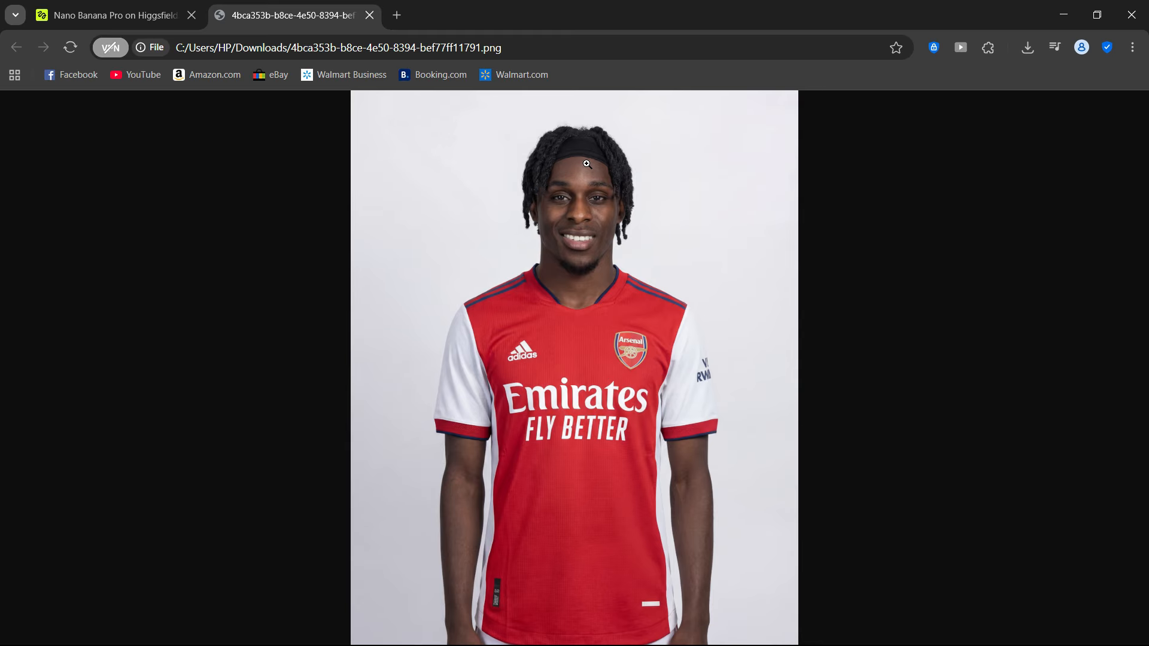
- Edit the Arsenal portrait with an instruction to have the person hold a football naturally, keeping the pose, expression and lighting realistic, and generate it
click(114, 15)
right_click(288, 563)
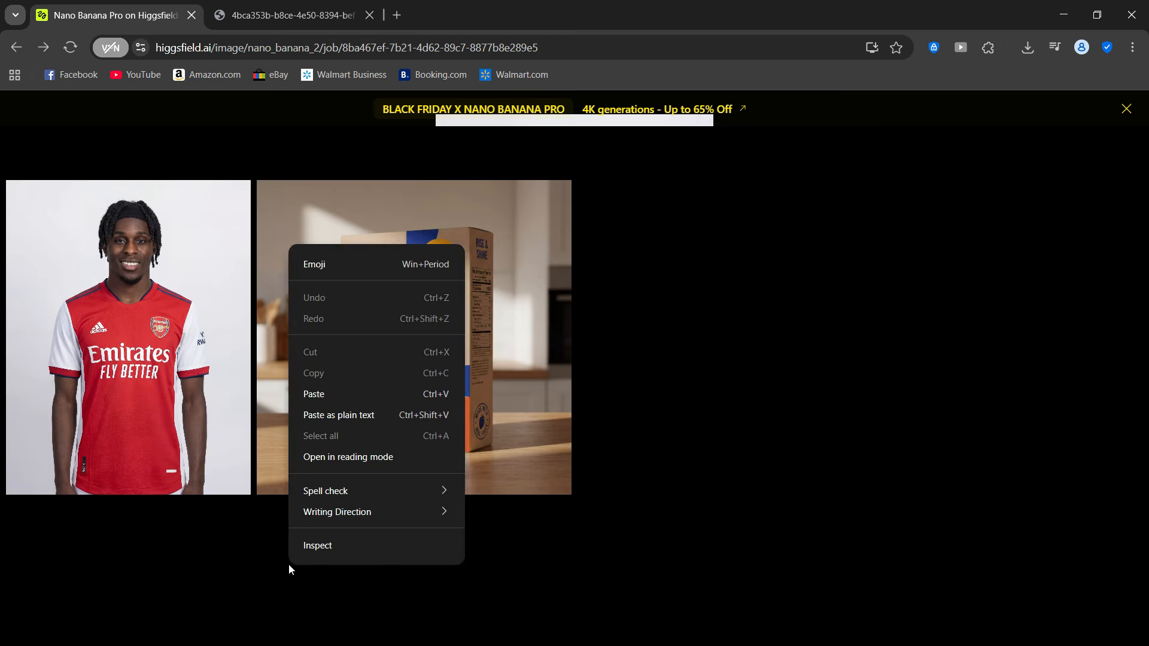
click(327, 394)
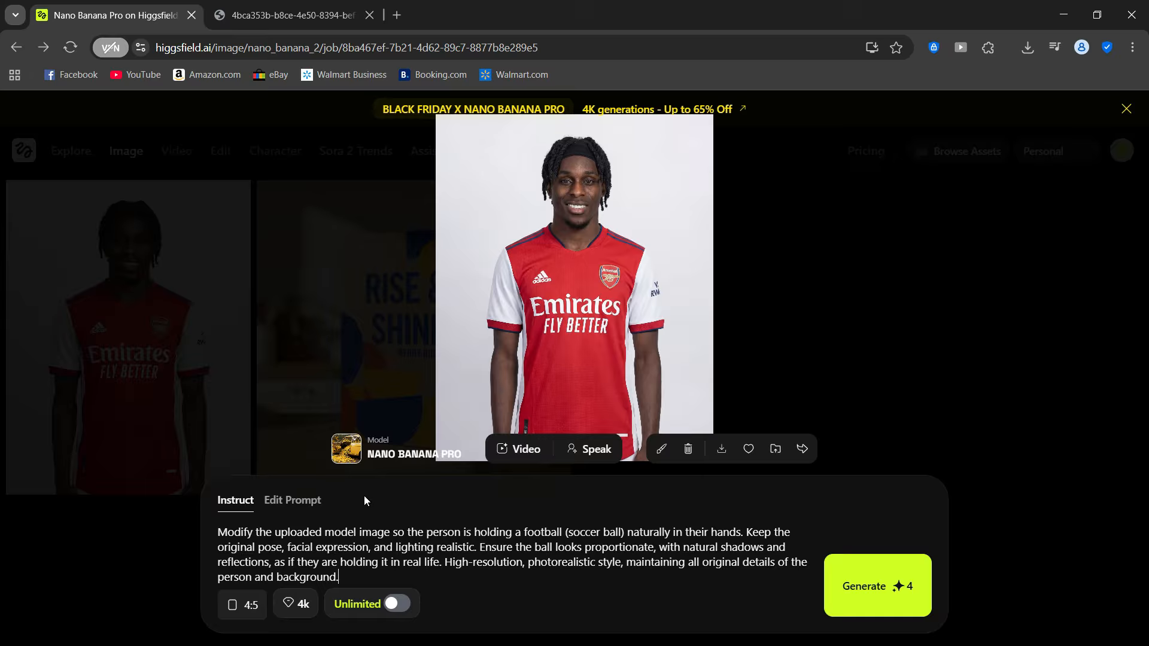
click(931, 189)
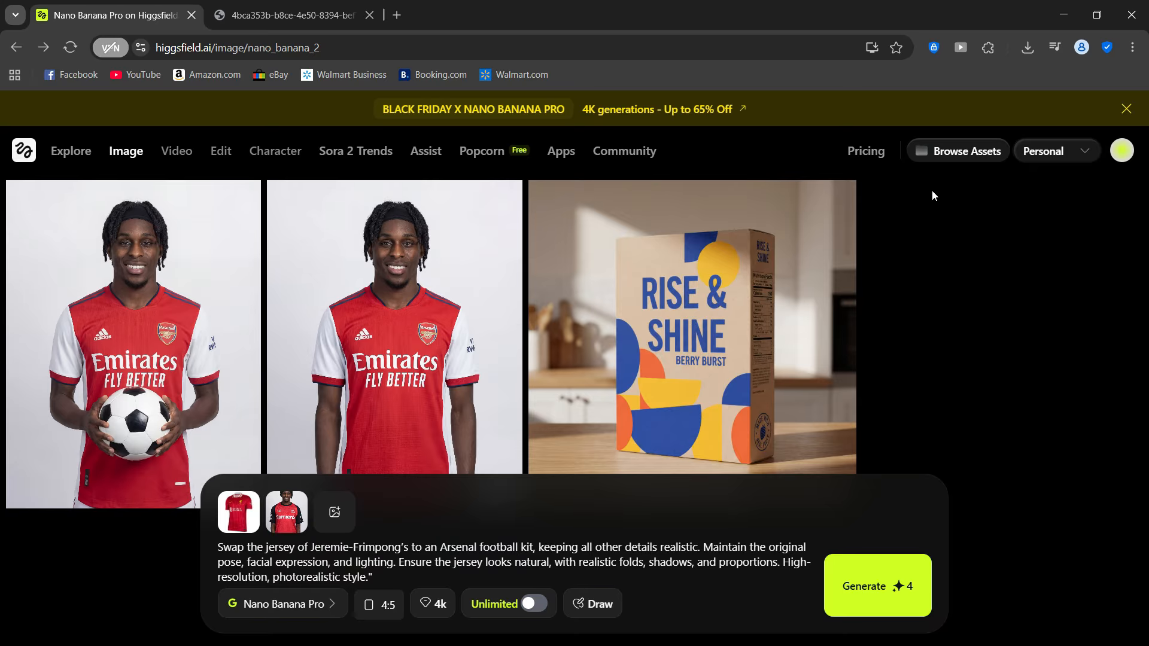
- Open the generated football-holding portrait at full size and examine the ball, hands and face up close
click(236, 249)
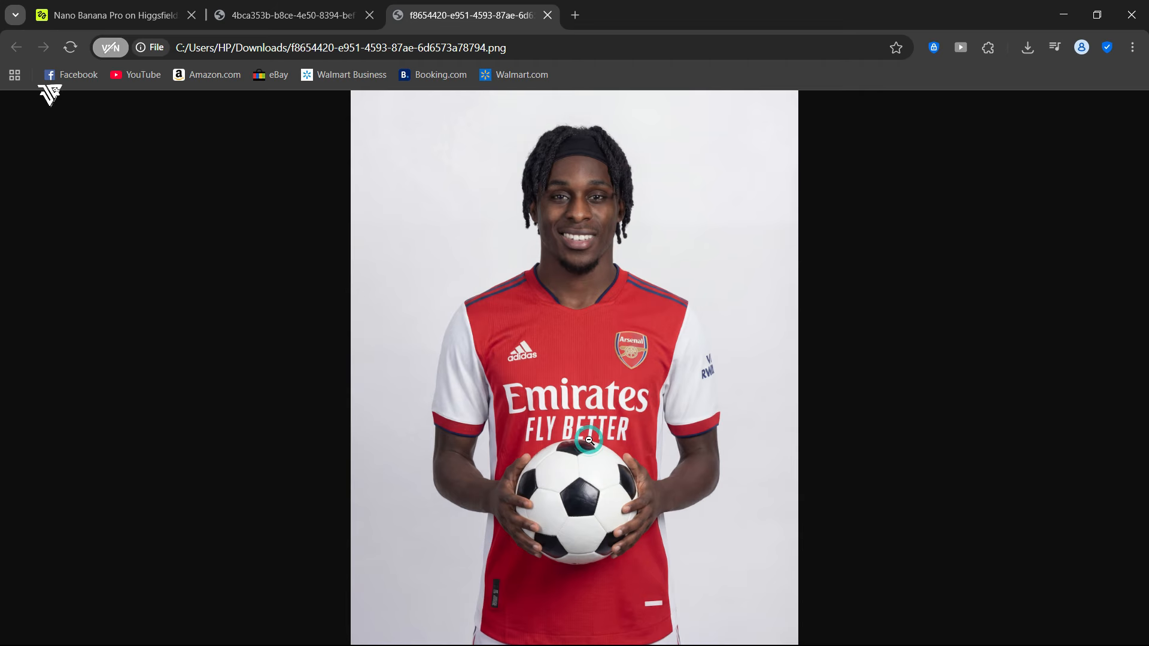
click(590, 438)
scroll(689, 346, down, 6)
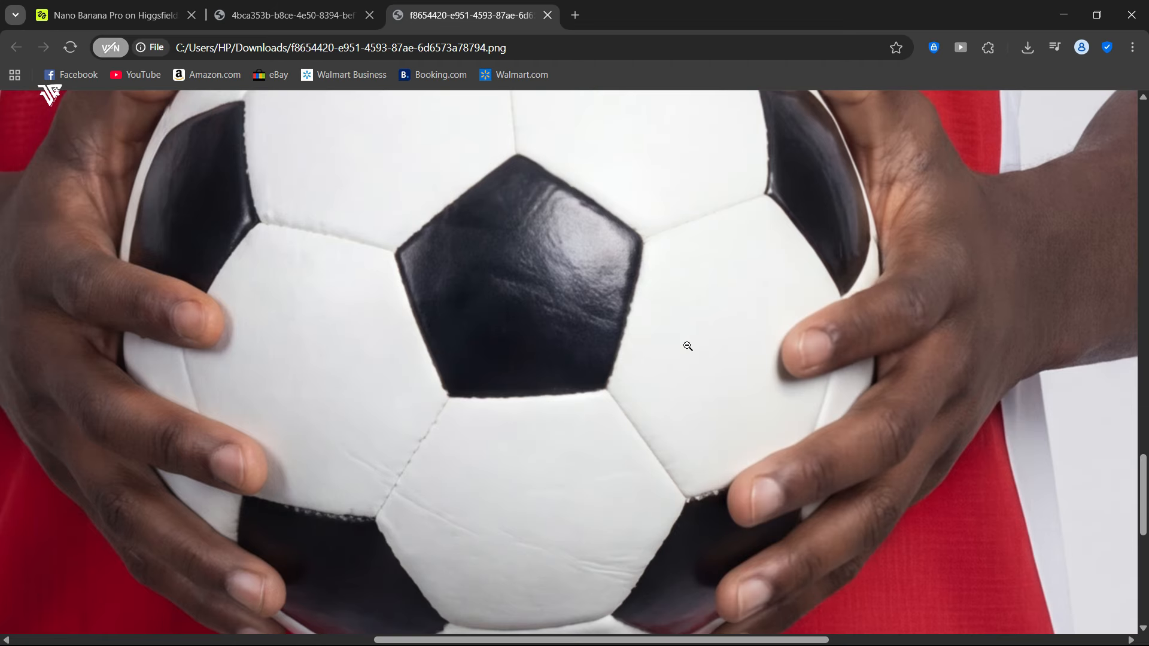
click(689, 346)
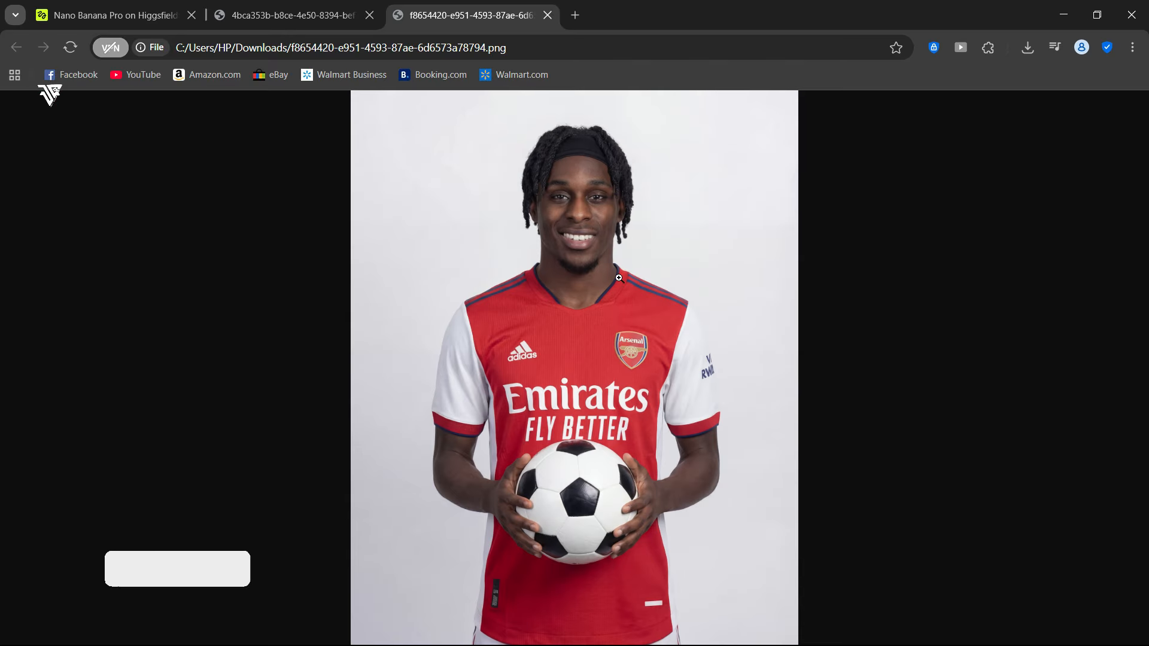
click(534, 496)
click(788, 417)
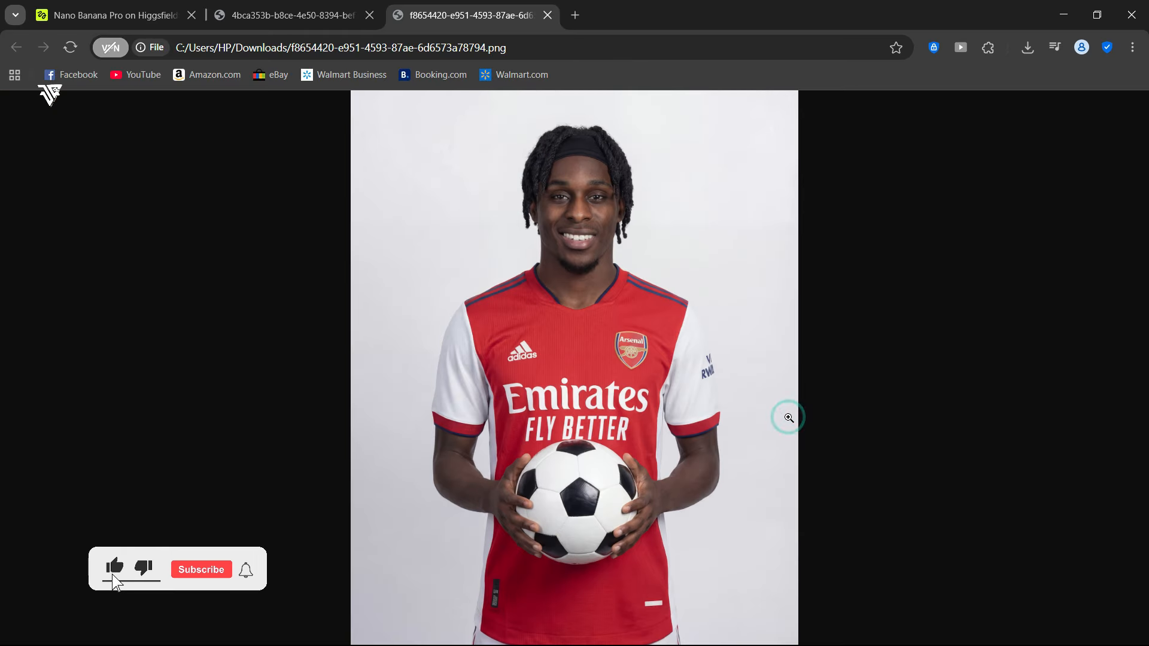
click(624, 251)
click(624, 251)
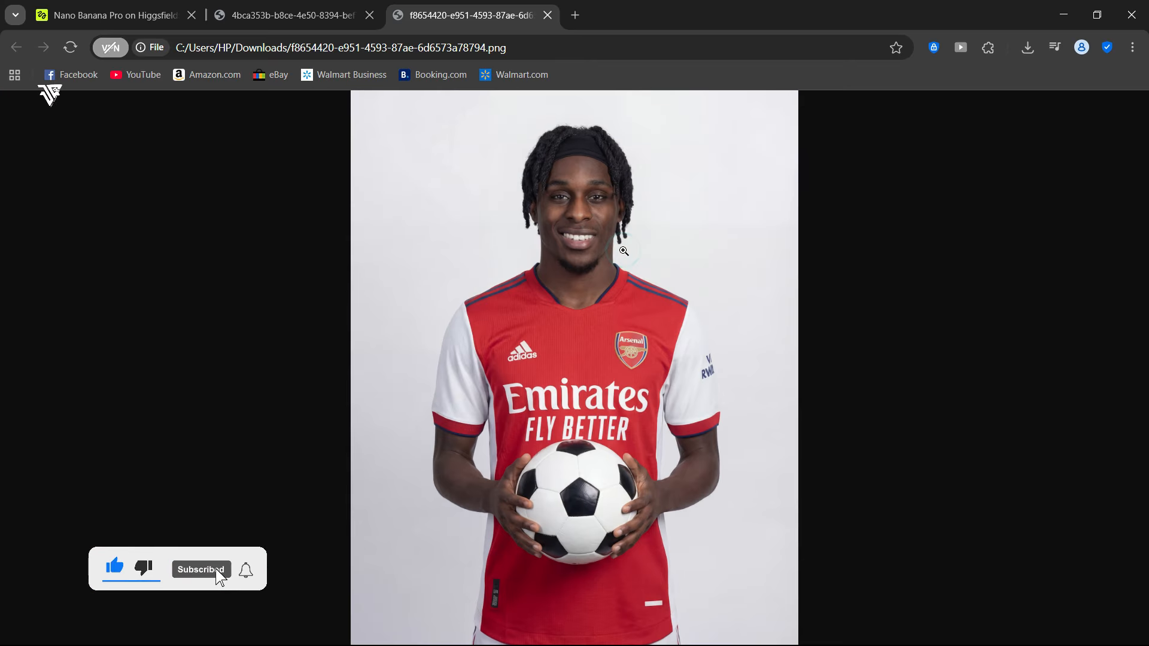
click(589, 239)
click(589, 238)
- Return to Higgsfield and generate a photorealistic 4:5, 4K image of Donald Trump and Lionel Messi in formal attire, shaking hands inside the White House
click(119, 5)
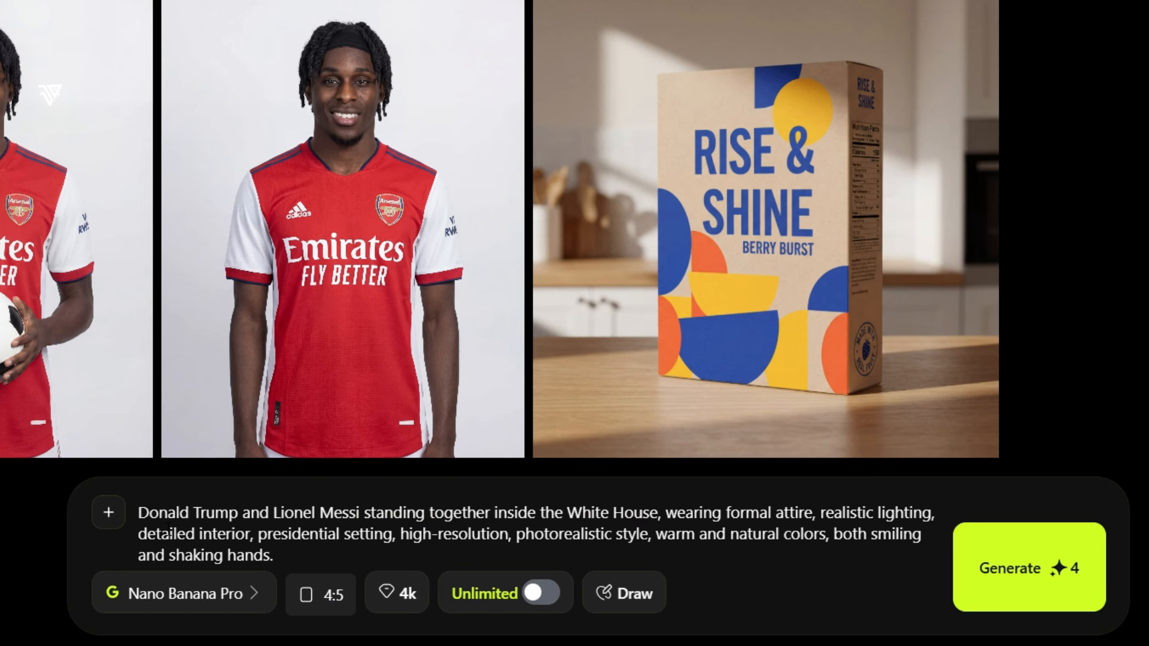
click(1007, 565)
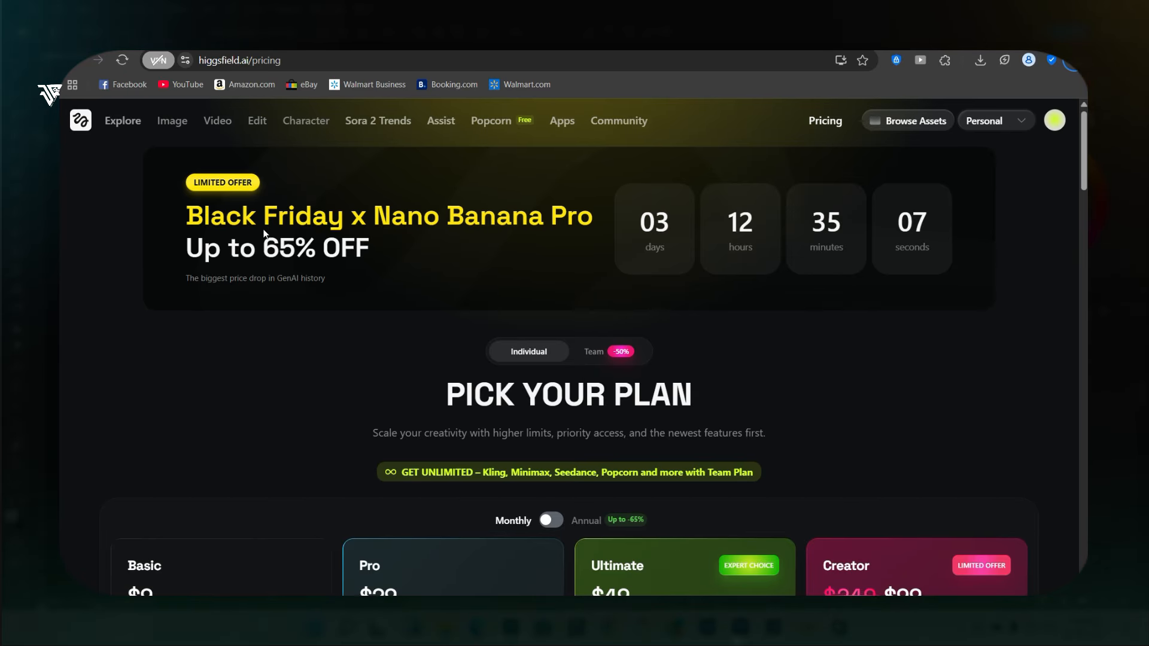
- Examine the Higgsfield pricing page, comparing monthly and annual plan prices and the video and image allowances, and look over the site's image tools
scroll(264, 230, down, 3)
scroll(264, 234, down, 3)
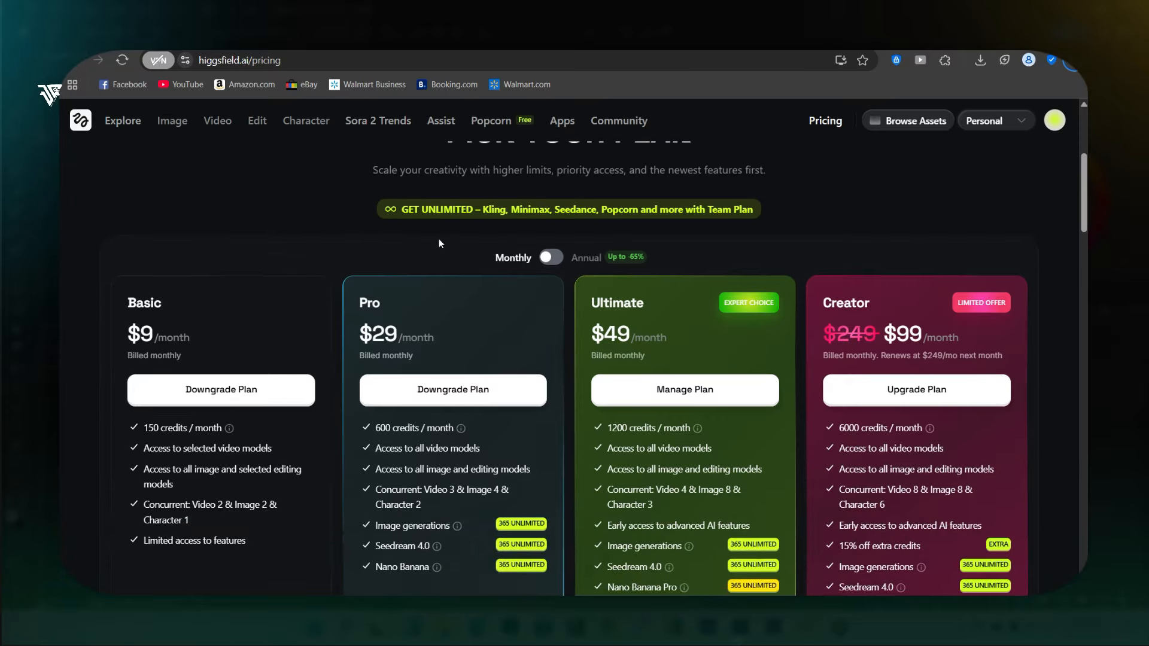
click(555, 263)
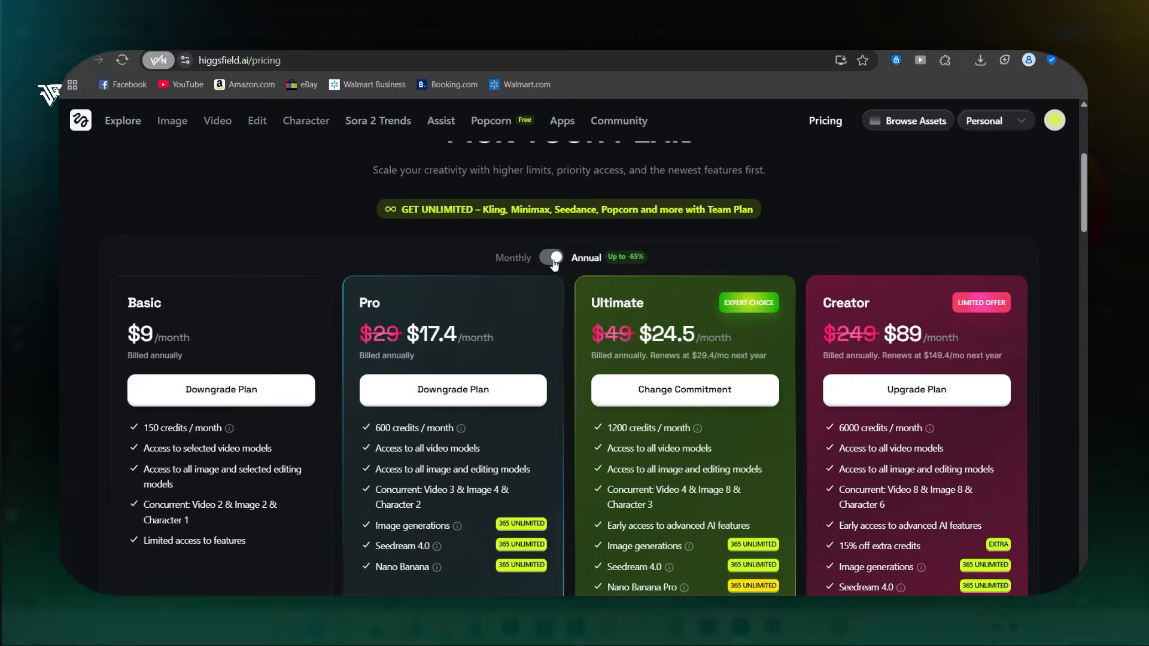
click(547, 258)
scroll(548, 260, down, 6)
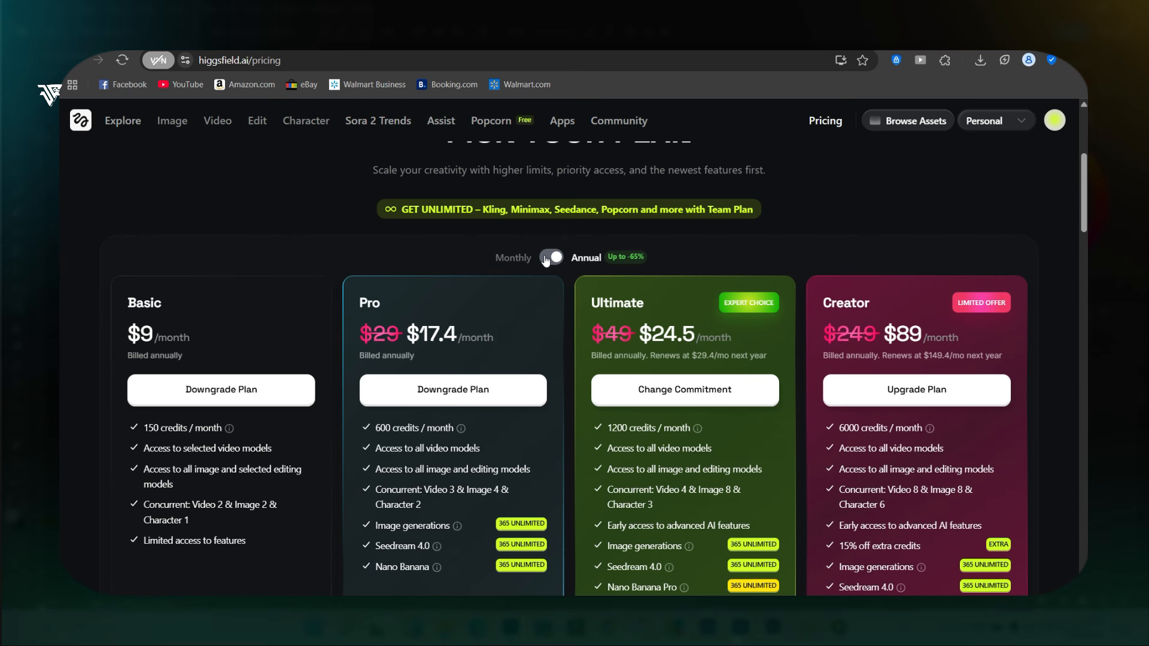
click(551, 257)
scroll(547, 257, down, 5)
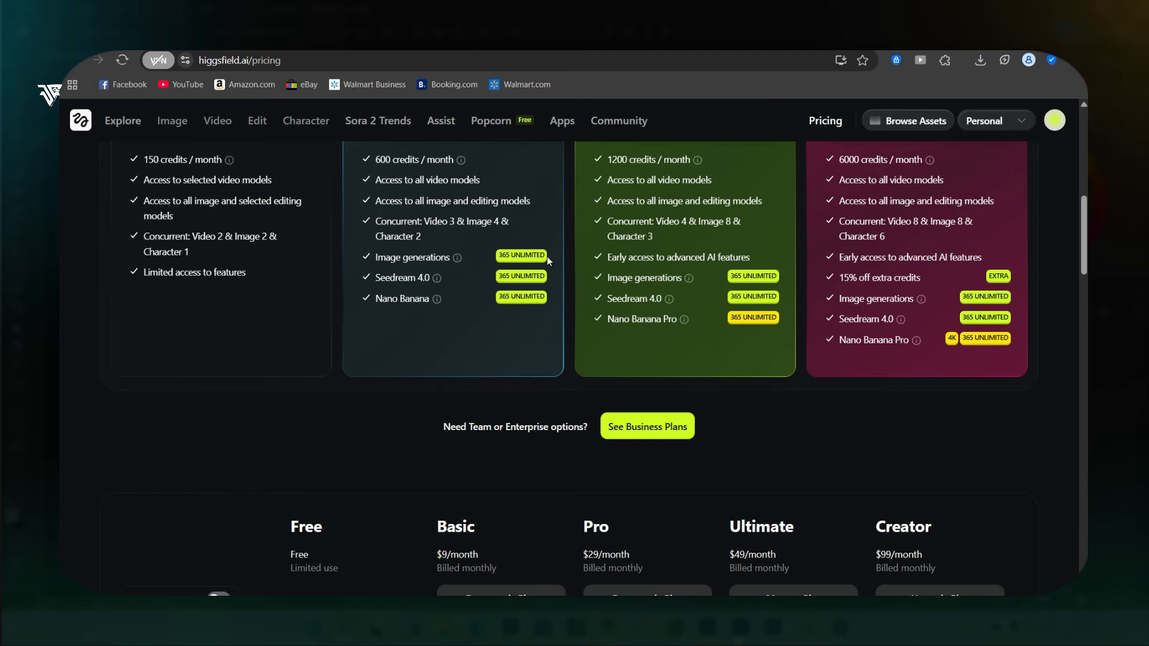
scroll(547, 256, down, 5)
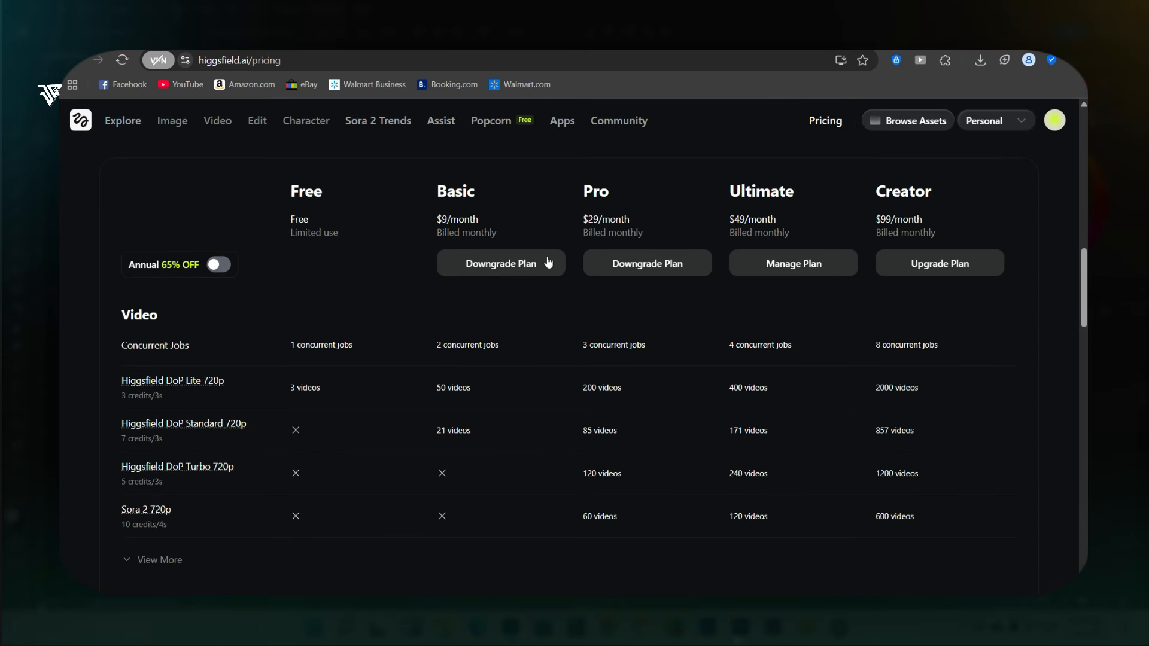
scroll(546, 261, down, 5)
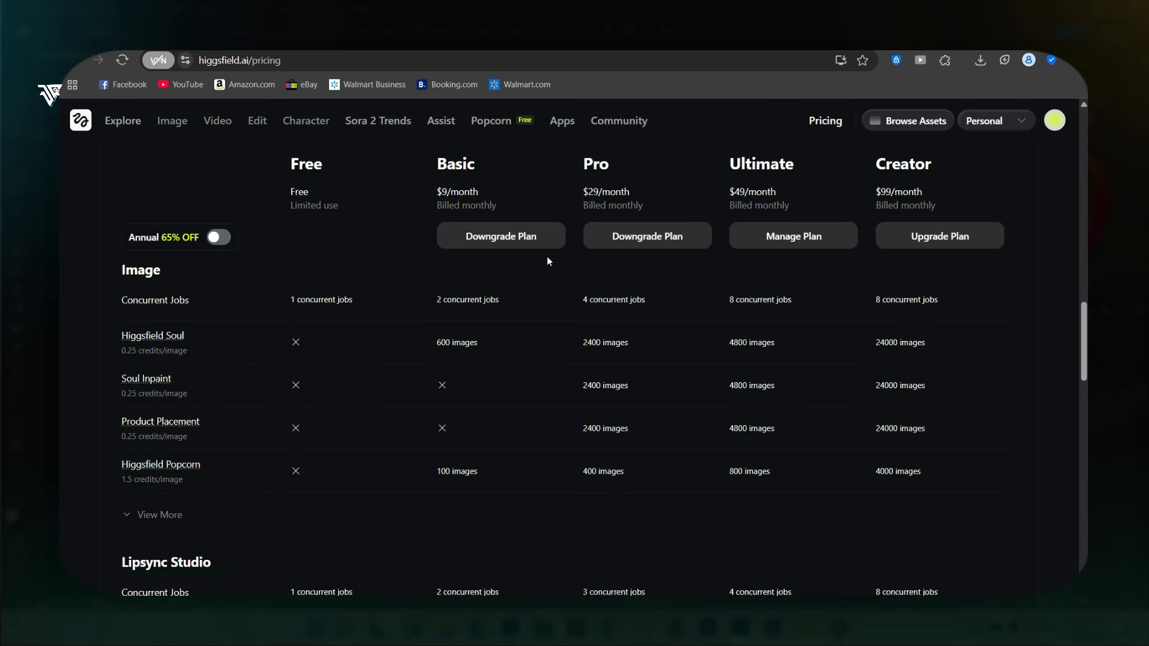
scroll(547, 256, down, 8)
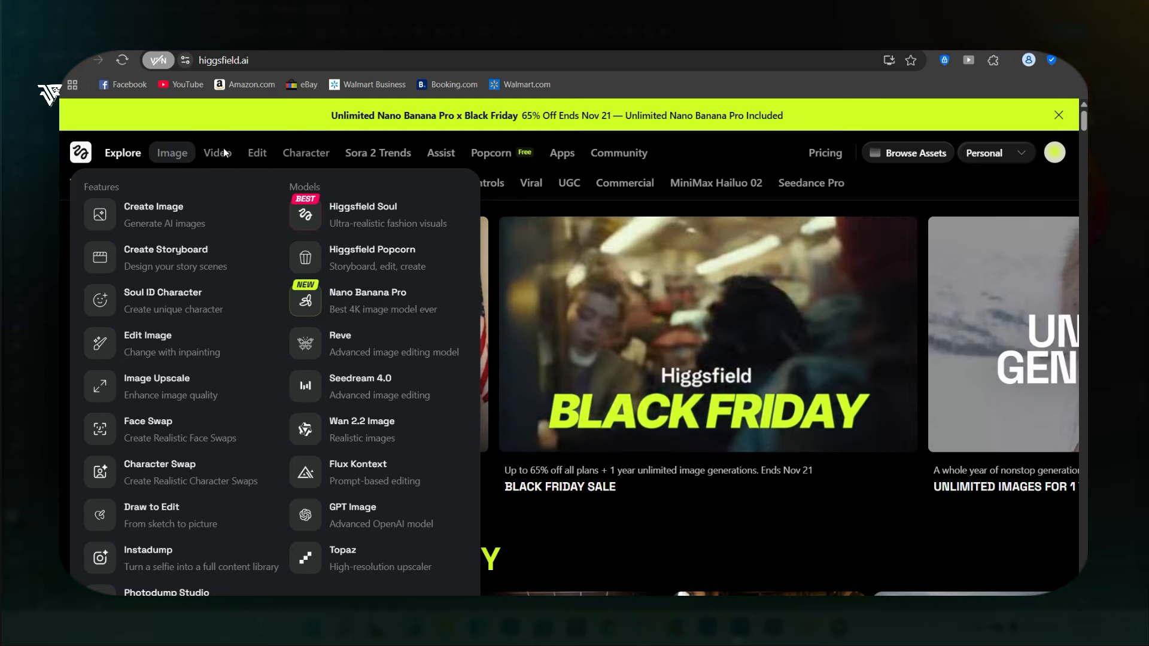
mouse_move(226, 154)
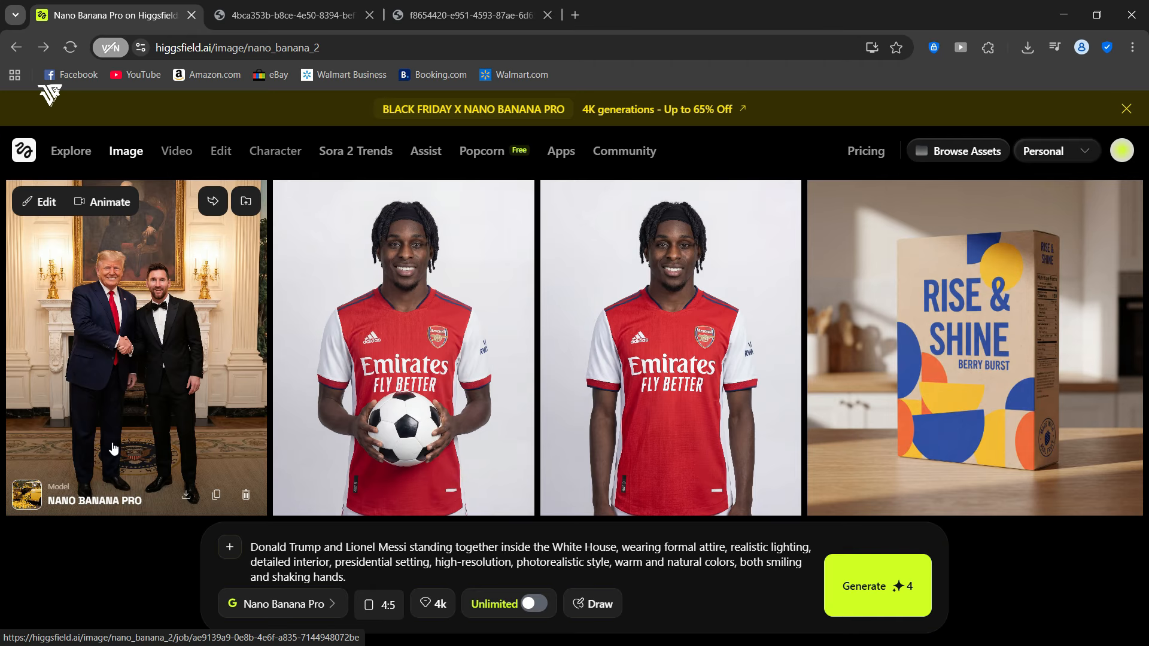
- Open the generated White House handshake image at full size and examine the handshake, faces, suits, carpet seal and background details up close
click(114, 447)
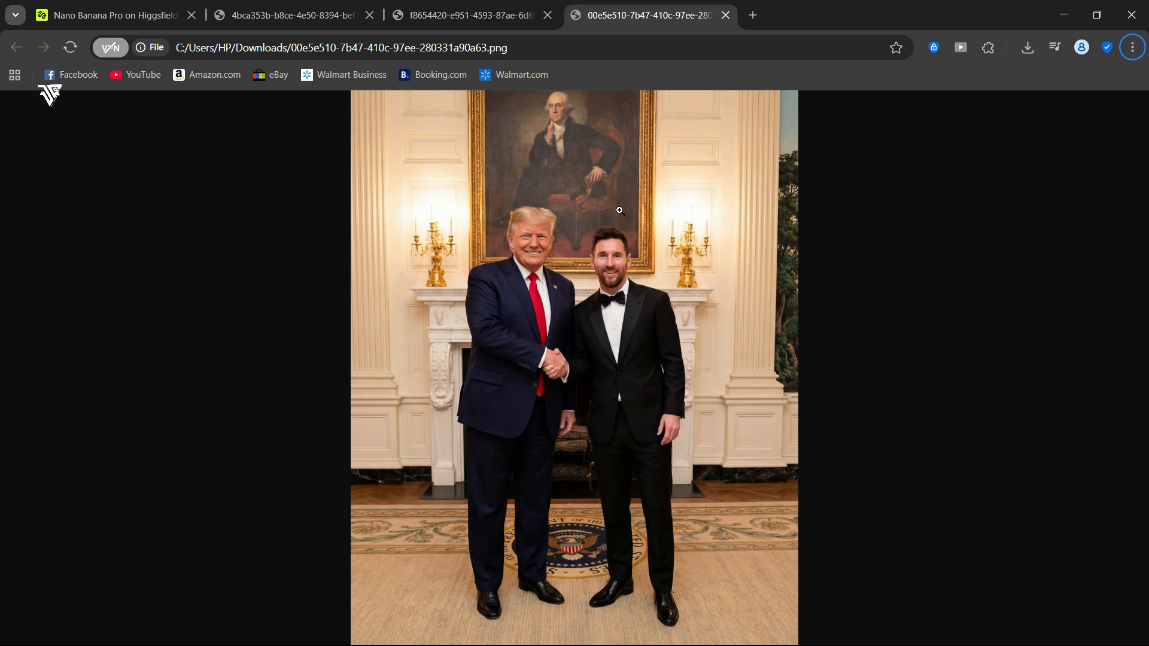
click(573, 413)
scroll(572, 413, up, 8)
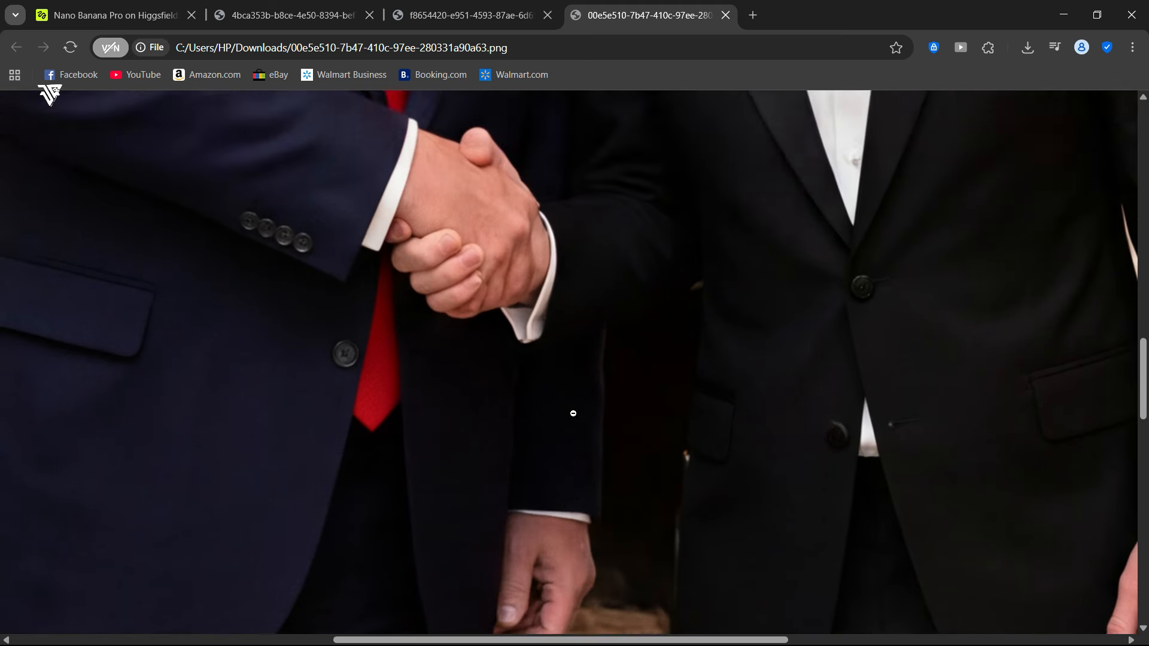
scroll(573, 413, up, 5)
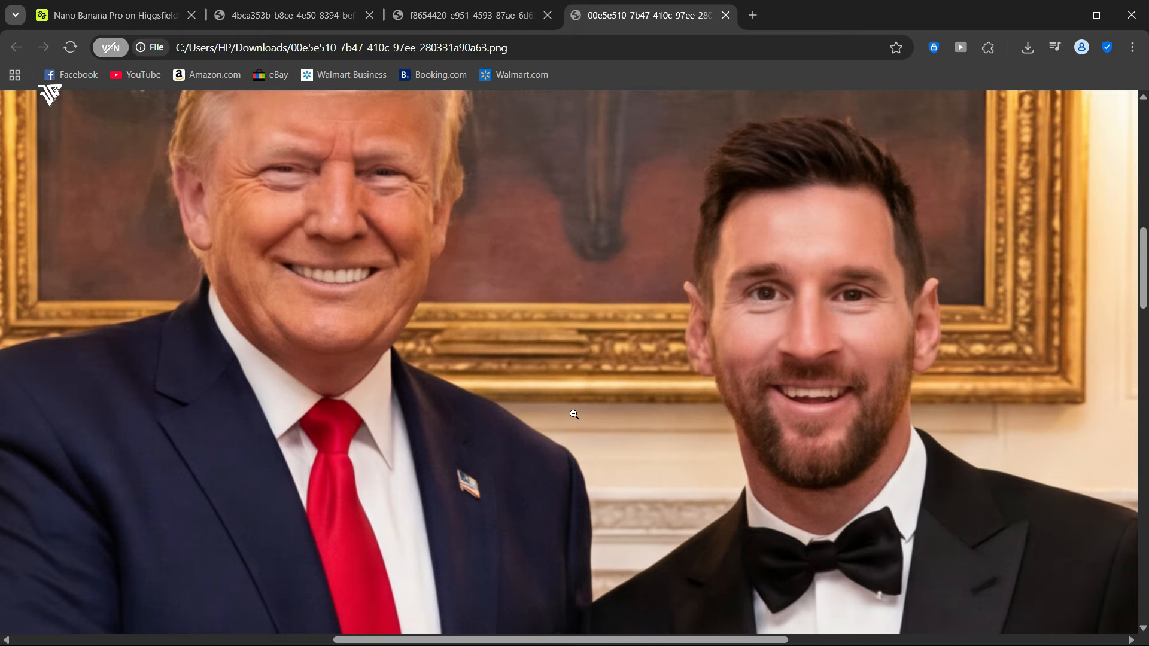
scroll(573, 413, down, 20)
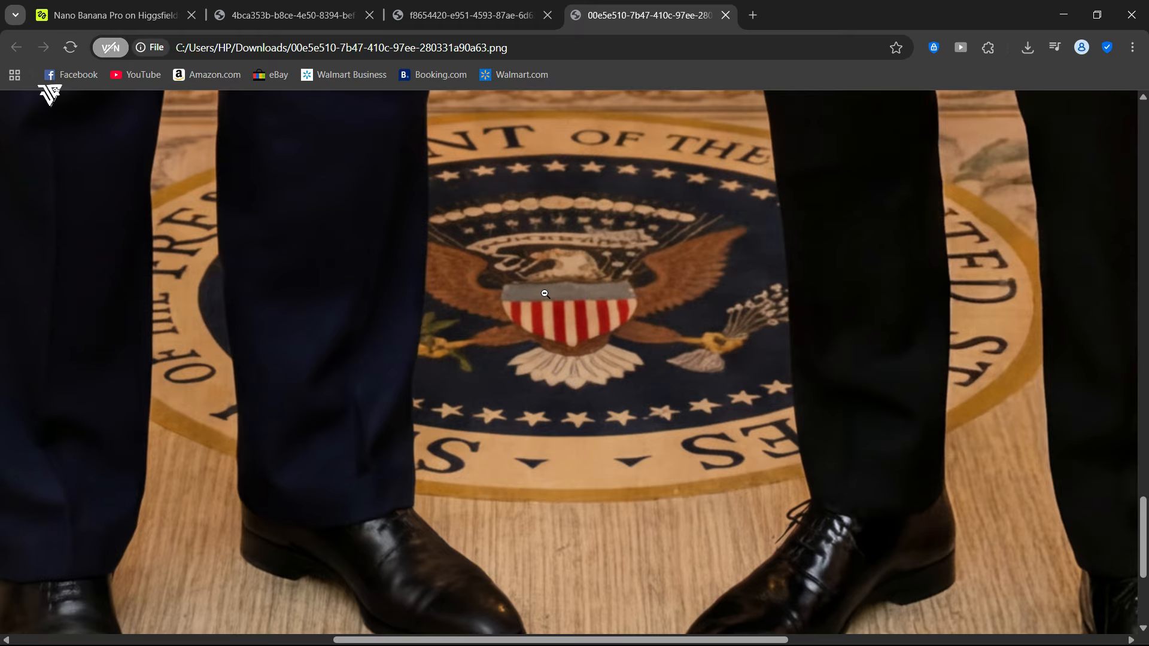
scroll(572, 180, up, 10)
scroll(571, 180, up, 4)
click(571, 180)
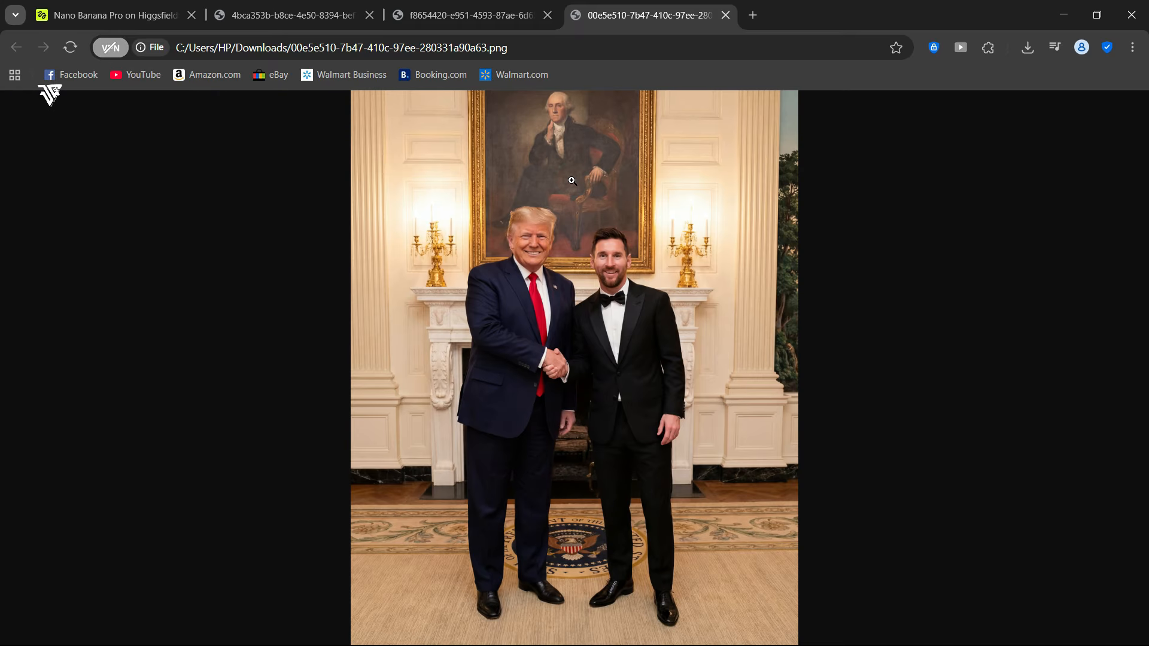
click(572, 180)
click(503, 353)
click(490, 242)
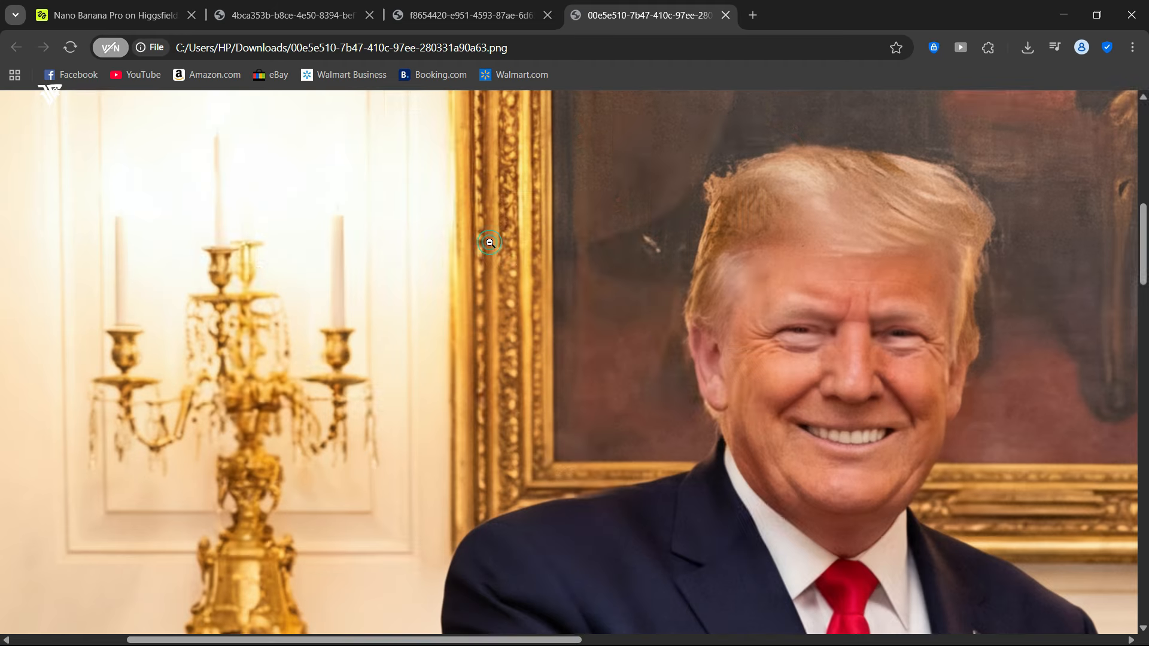
click(833, 359)
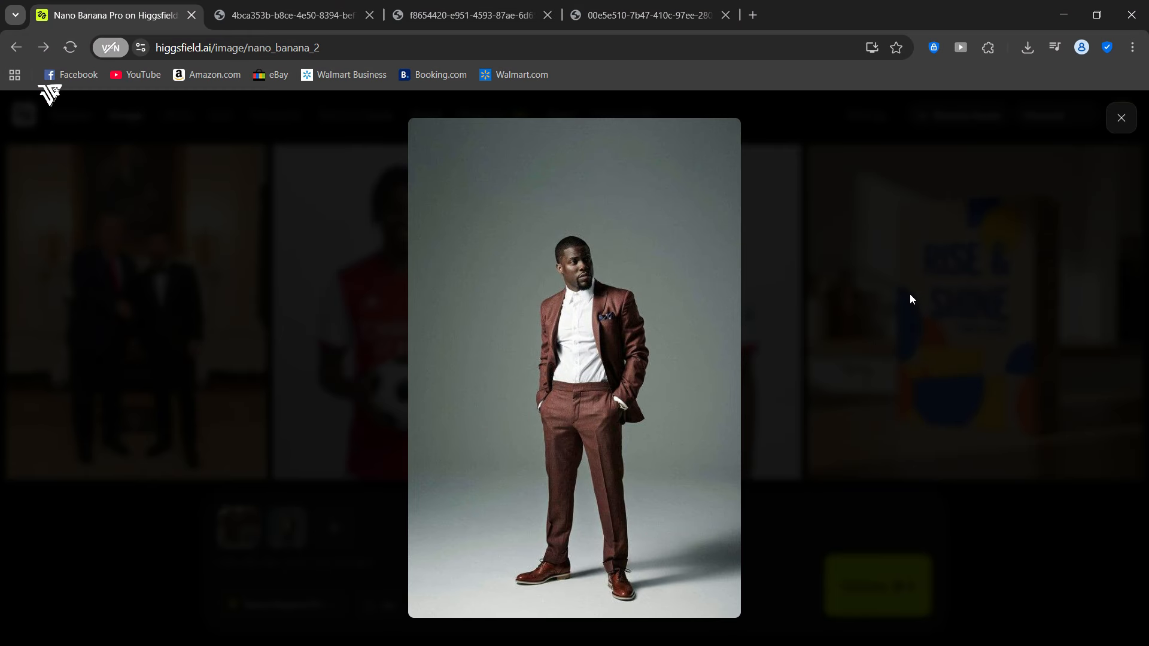
- Check the uploaded model and clothing reference images, and generate a photorealistic outfit swap that keeps the model's pose, body shape and expression at 4:5 and 4K
click(1133, 119)
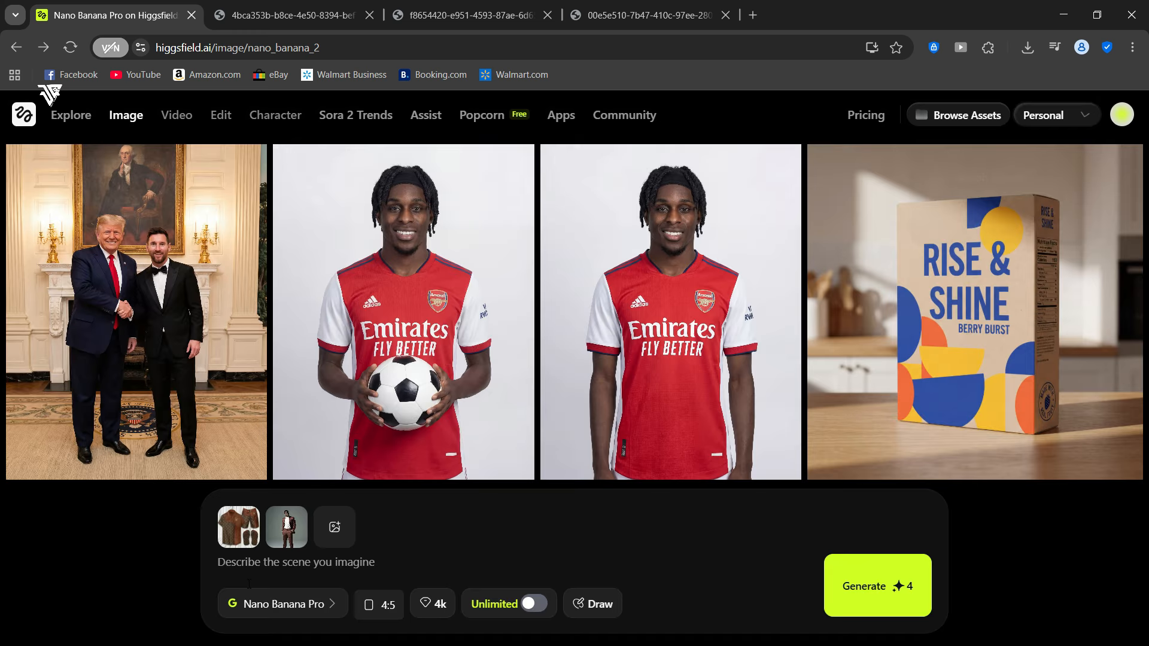
click(239, 527)
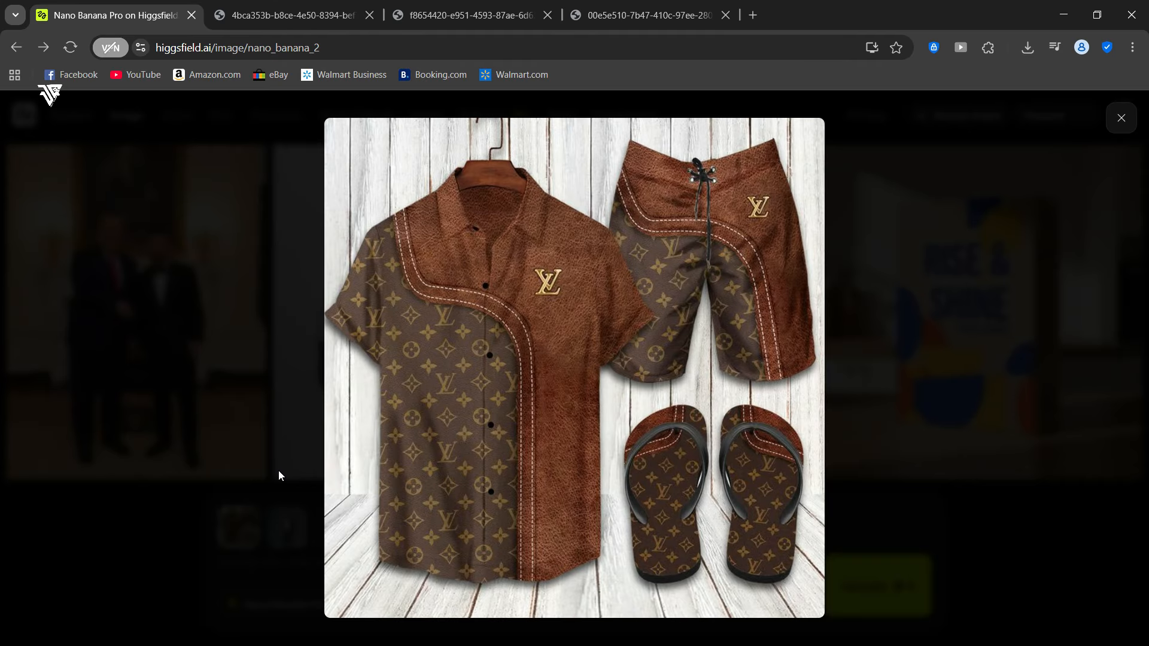
click(278, 471)
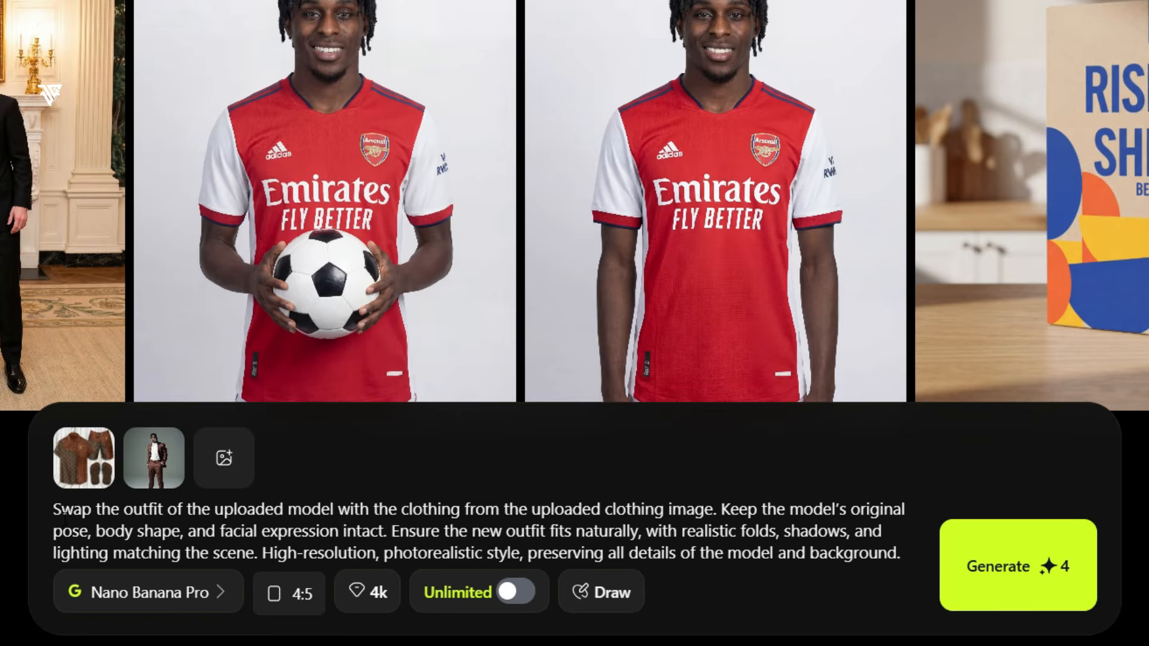
click(1035, 560)
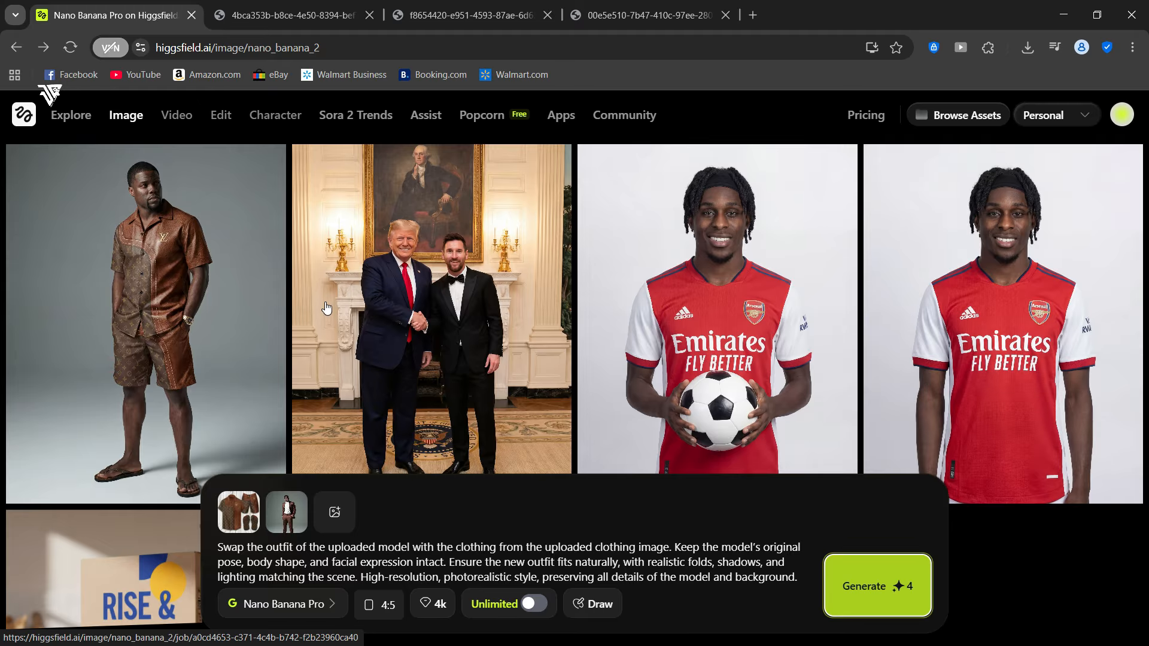
- Open the generated outfit-swap image of the man in the brown shirt and shorts, download it, and open the downloaded file
scroll(138, 300, down, 4)
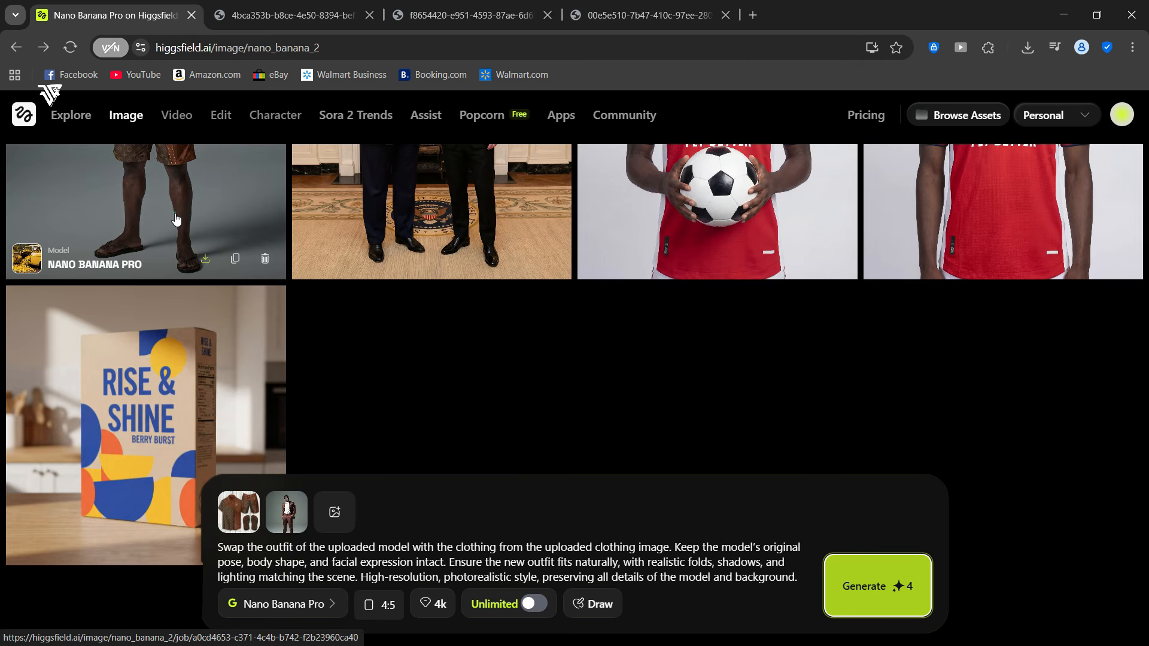
click(174, 213)
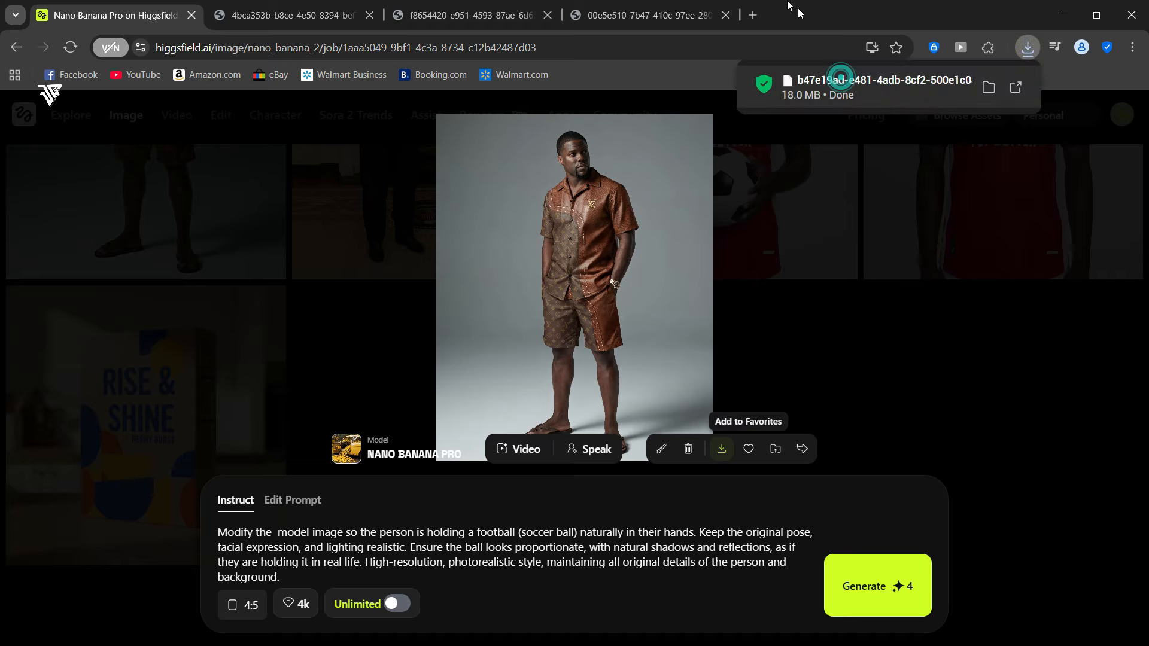
click(838, 84)
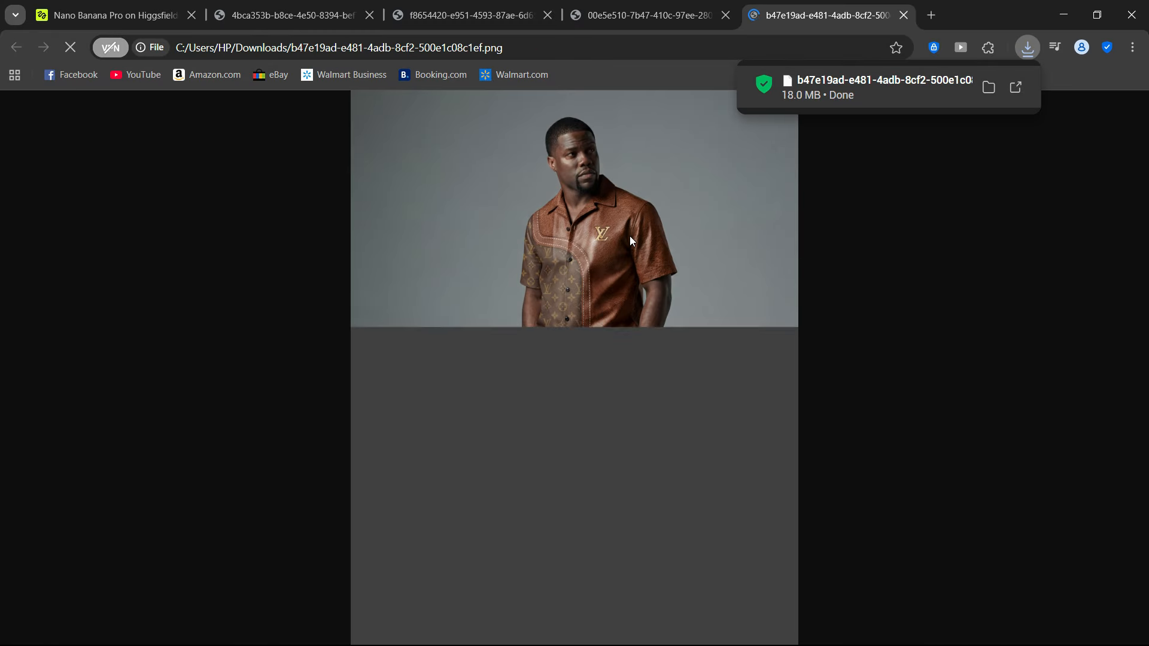
- Examine the outfit-swap image up close, checking the shirt's leather texture, logo and stitching, the patterned shorts, and the sandals
click(619, 217)
scroll(619, 216, up, 8)
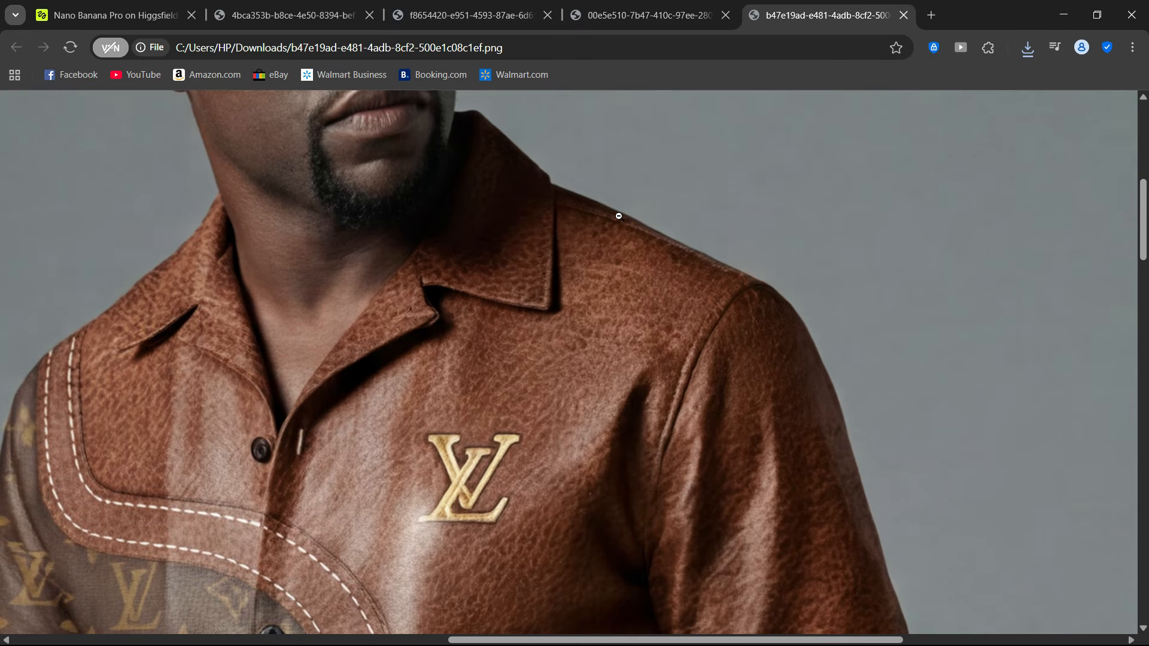
scroll(619, 217, down, 8)
scroll(620, 217, down, 20)
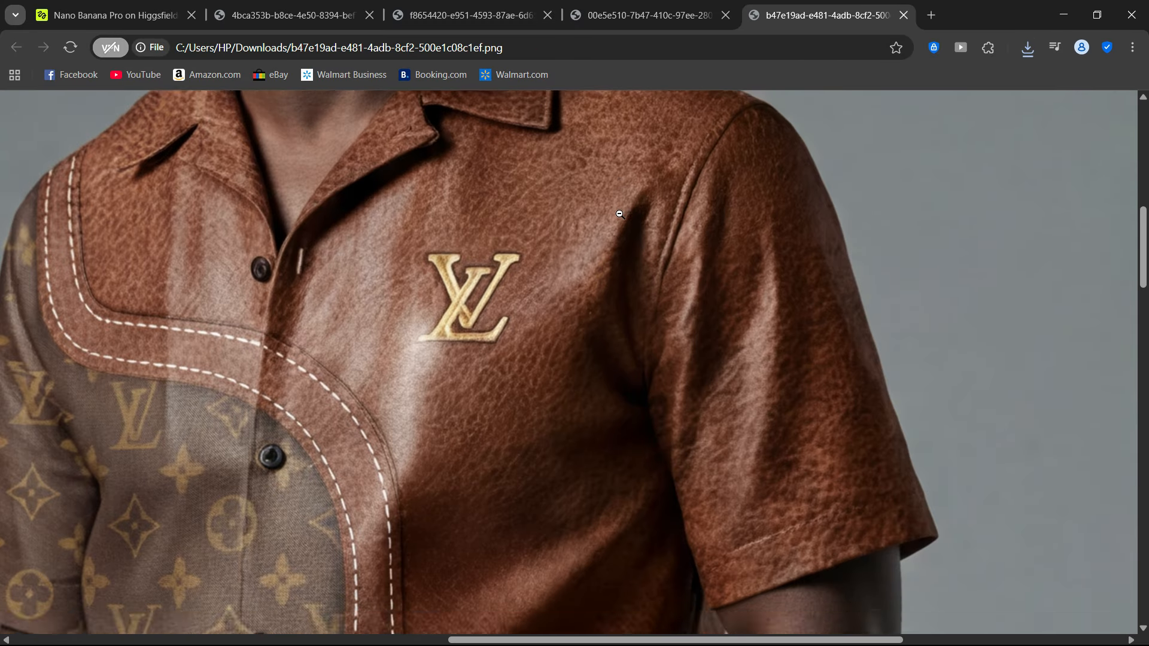
scroll(619, 214, up, 6)
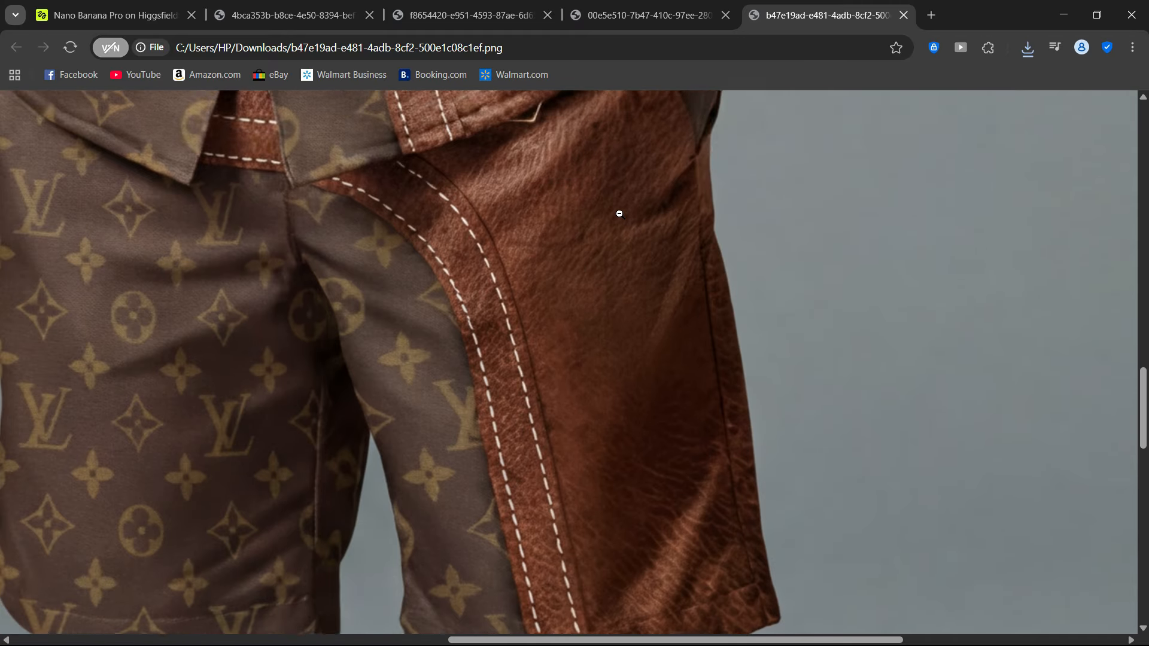
scroll(612, 214, down, 8)
click(560, 216)
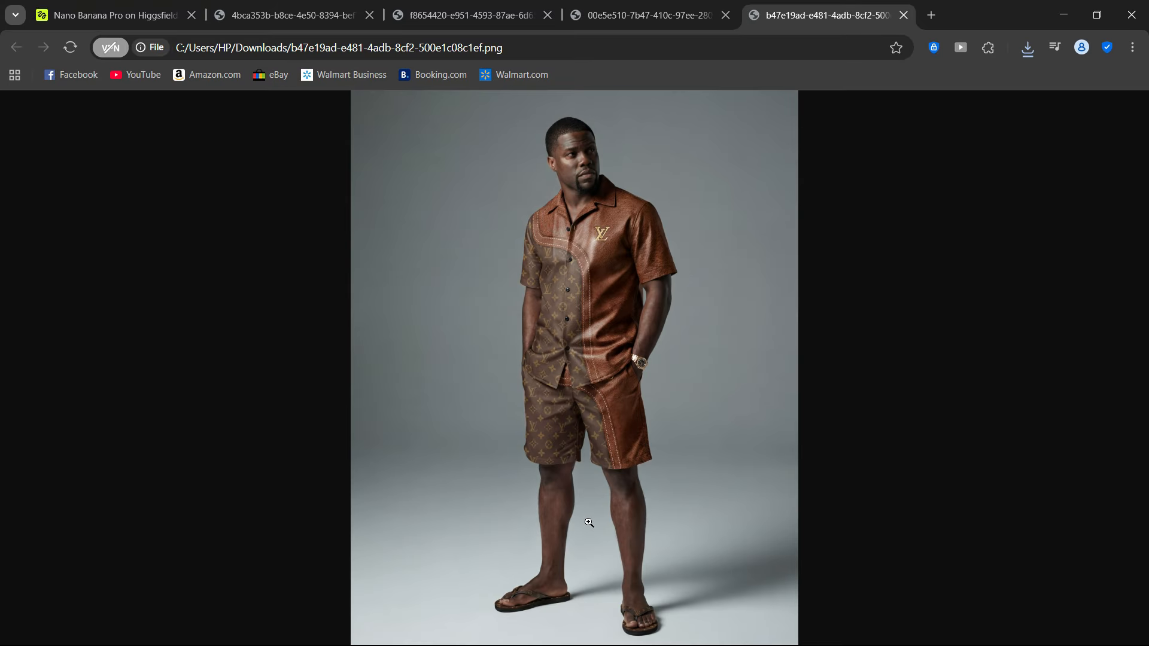
click(505, 607)
click(563, 500)
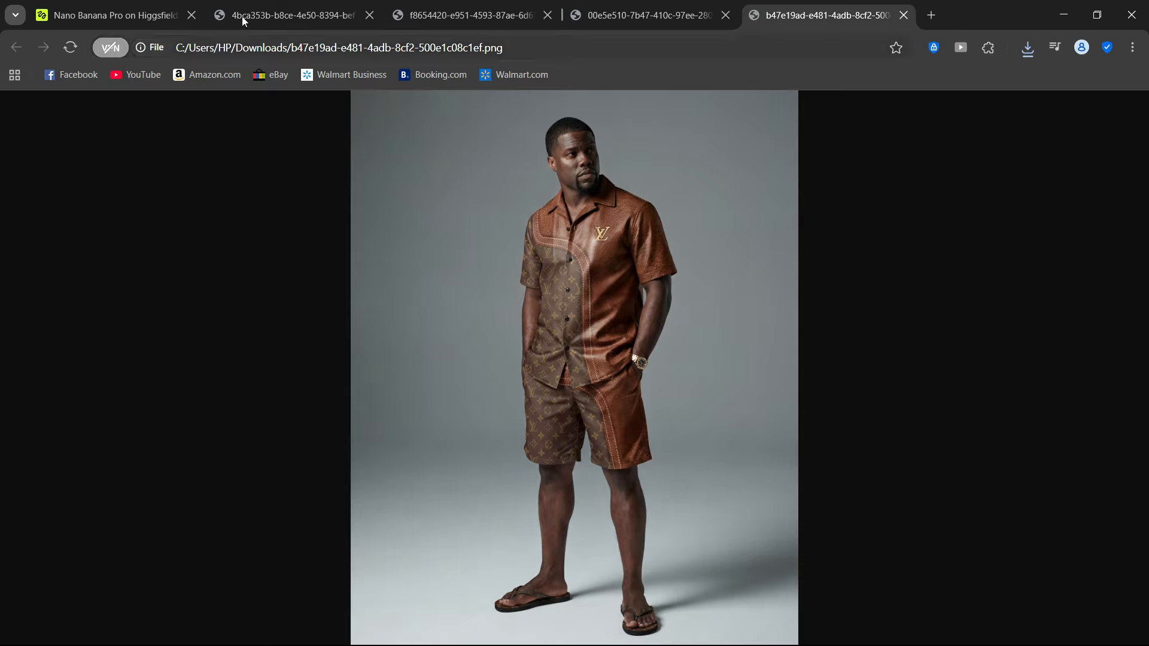
- Return to Higgsfield, send the outfit-swap image to video creation, and paste the prompt for a photorealistic video of the model walking naturally
click(150, 15)
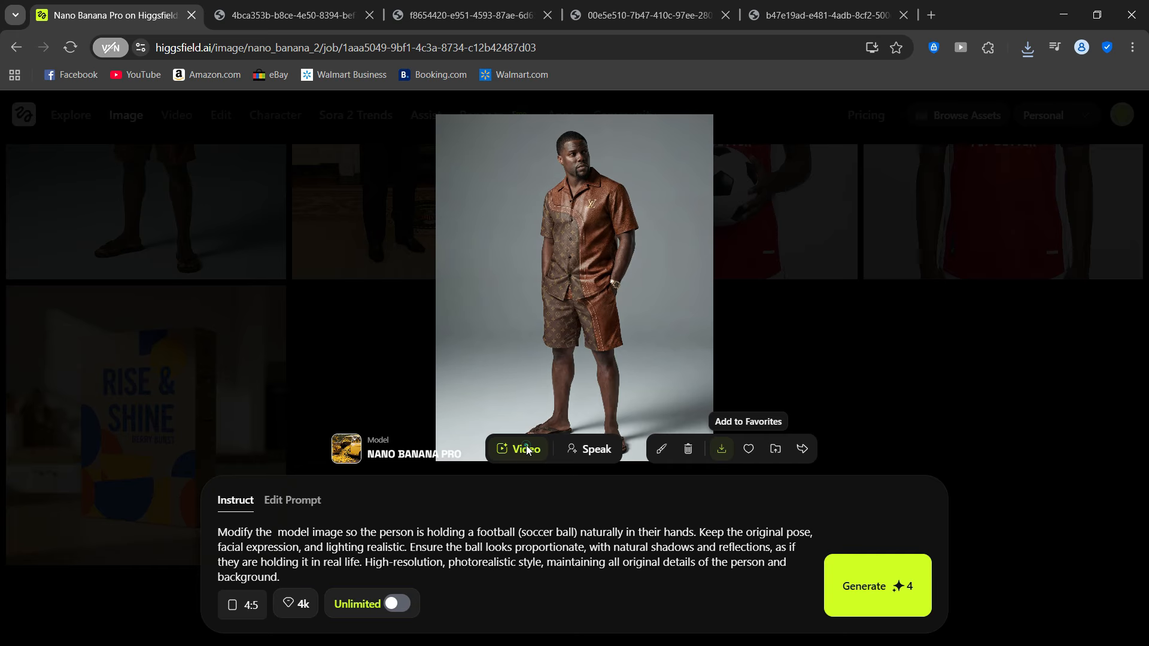
click(527, 450)
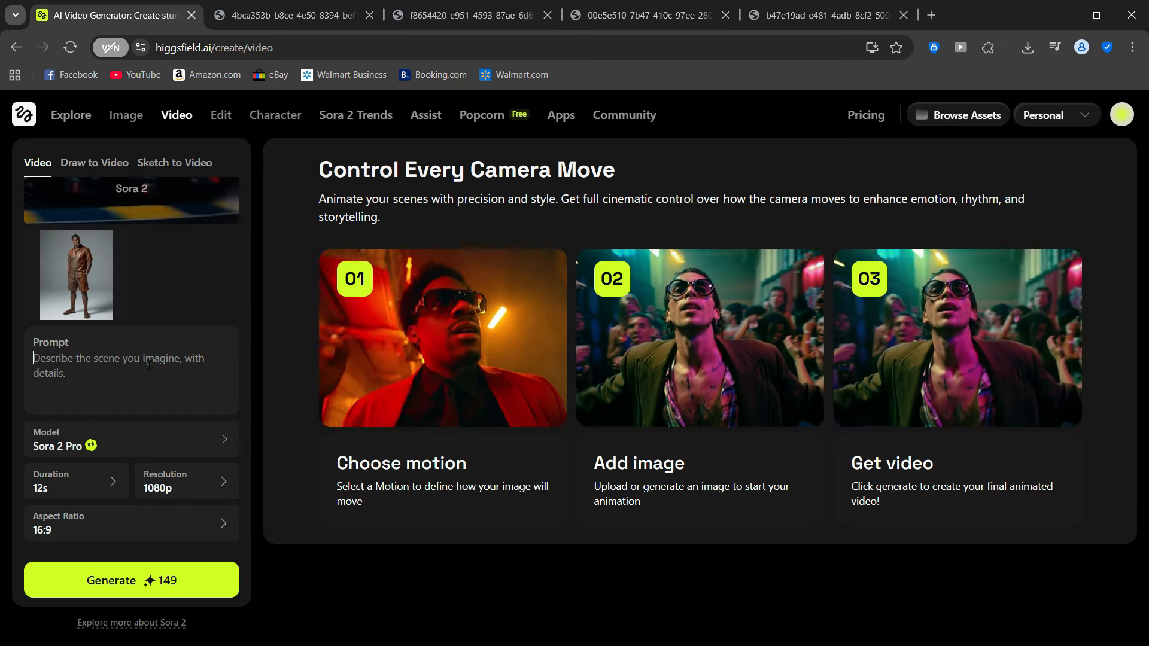
right_click(149, 353)
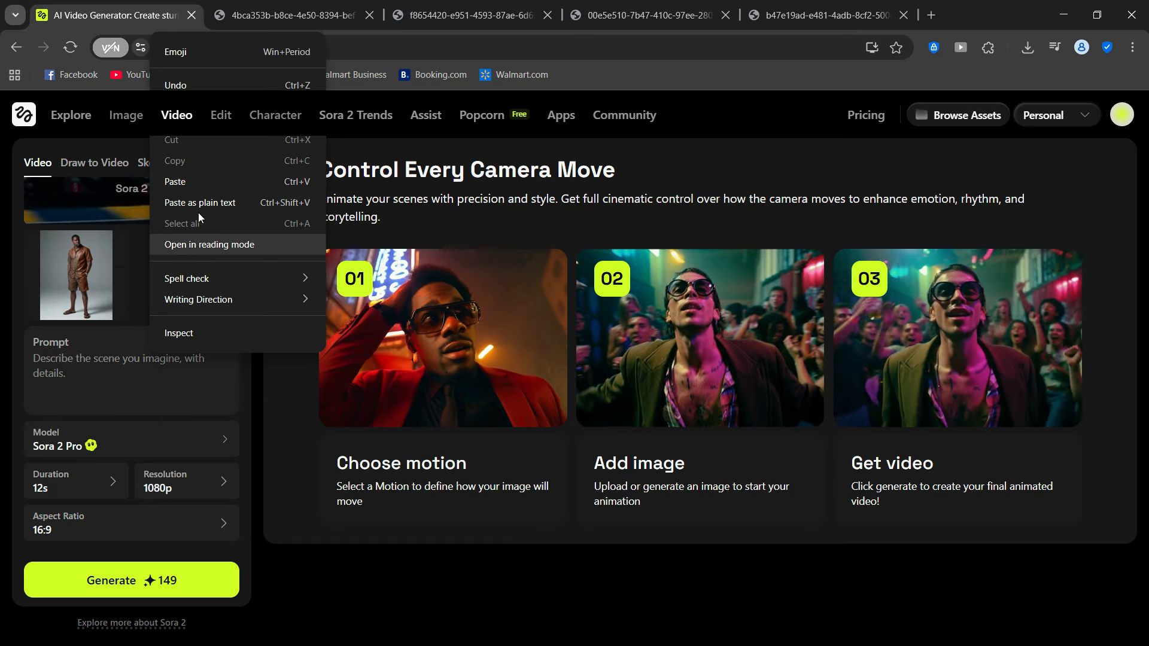
click(194, 185)
- Set the video generation model to Wan 2.5 Fast
click(110, 500)
mouse_move(395, 519)
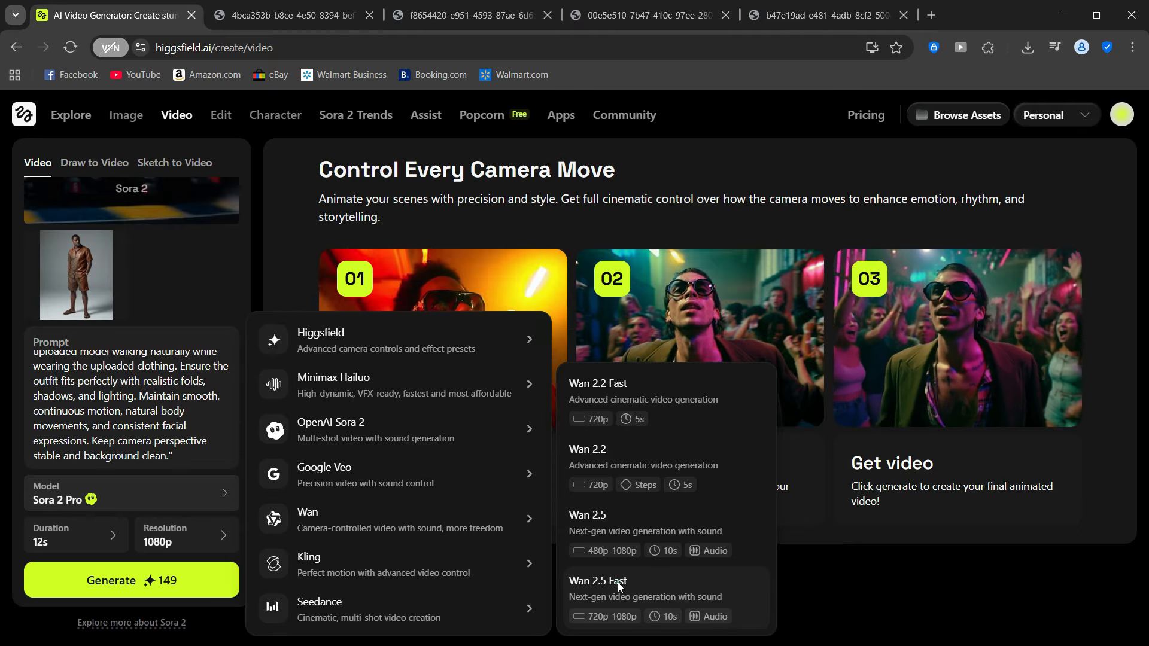
click(618, 583)
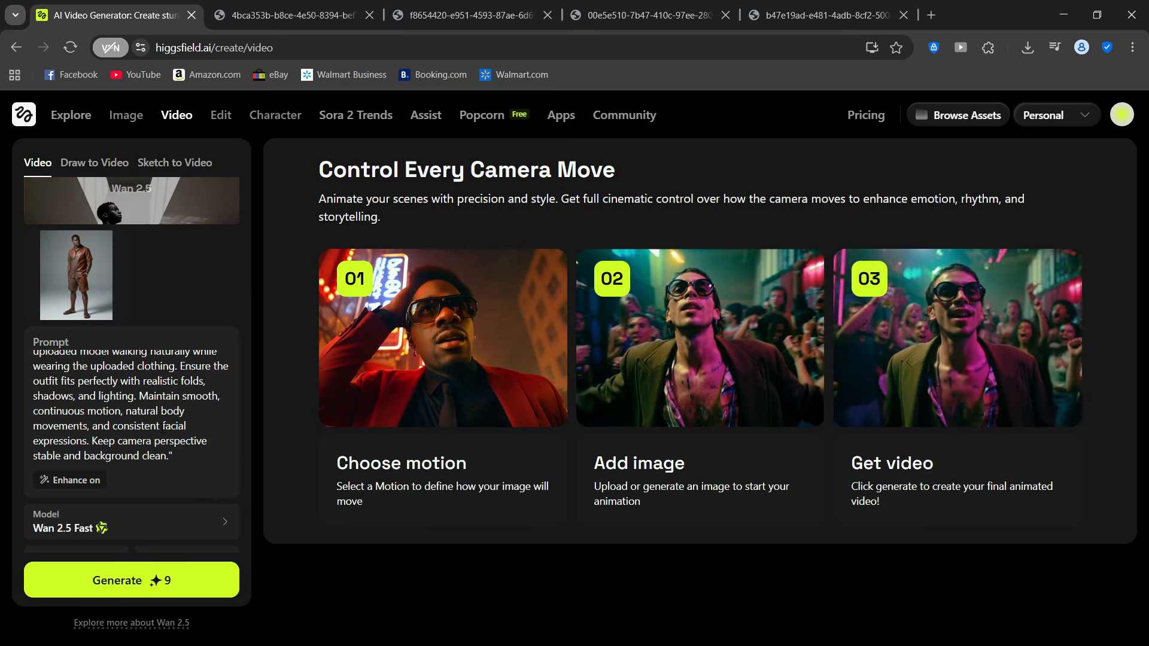
- Set the video resolution to 1080p and the duration to 10s, and generate the walking video
scroll(138, 525, down, 1)
click(152, 526)
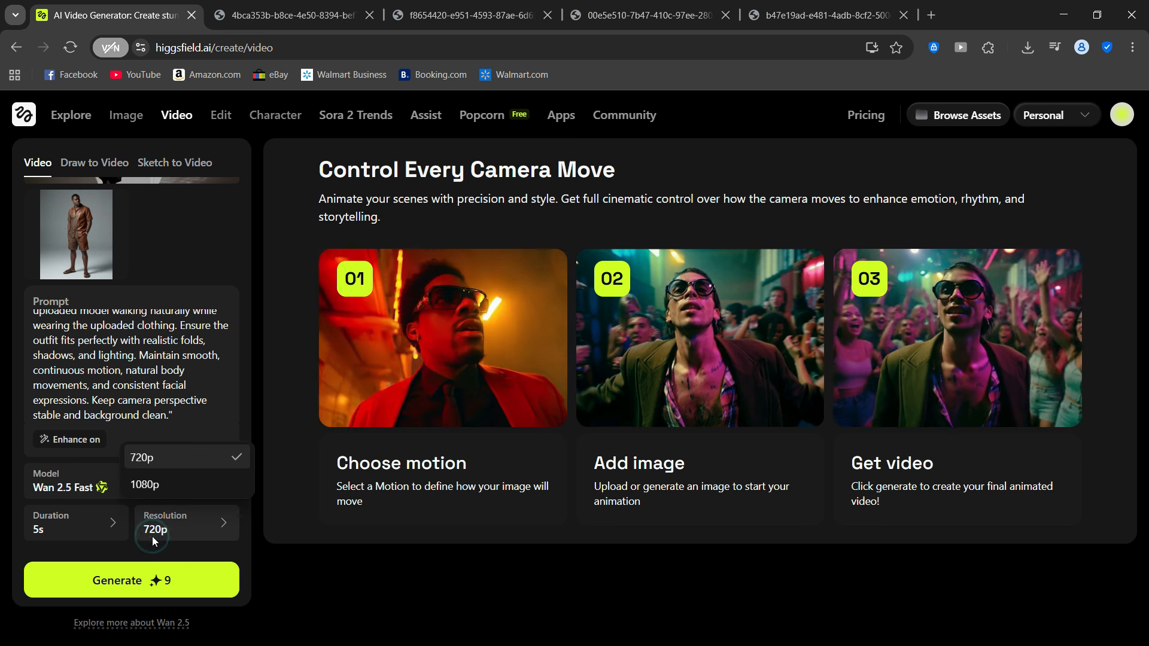
click(151, 489)
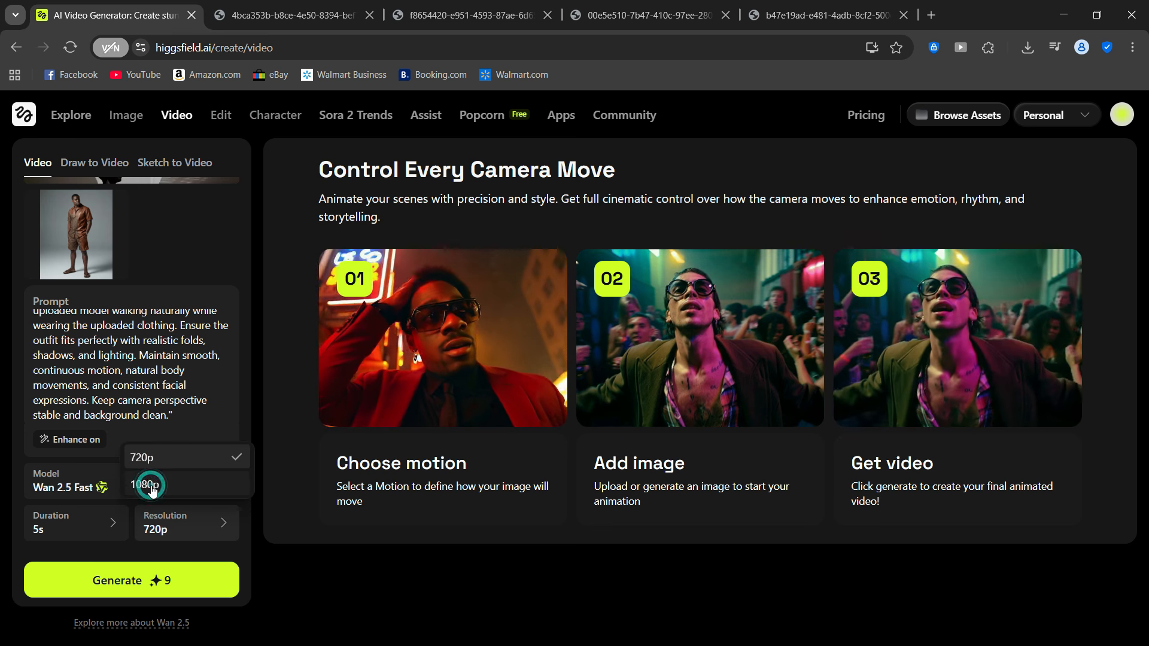
click(114, 533)
click(72, 485)
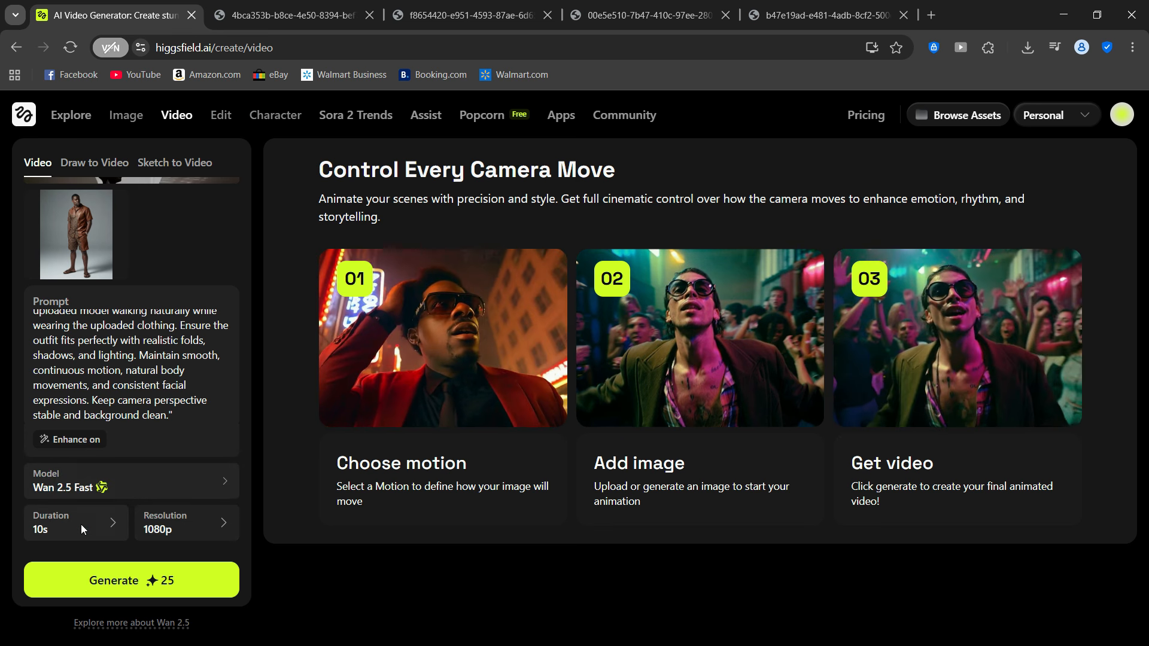
click(156, 482)
click(156, 482)
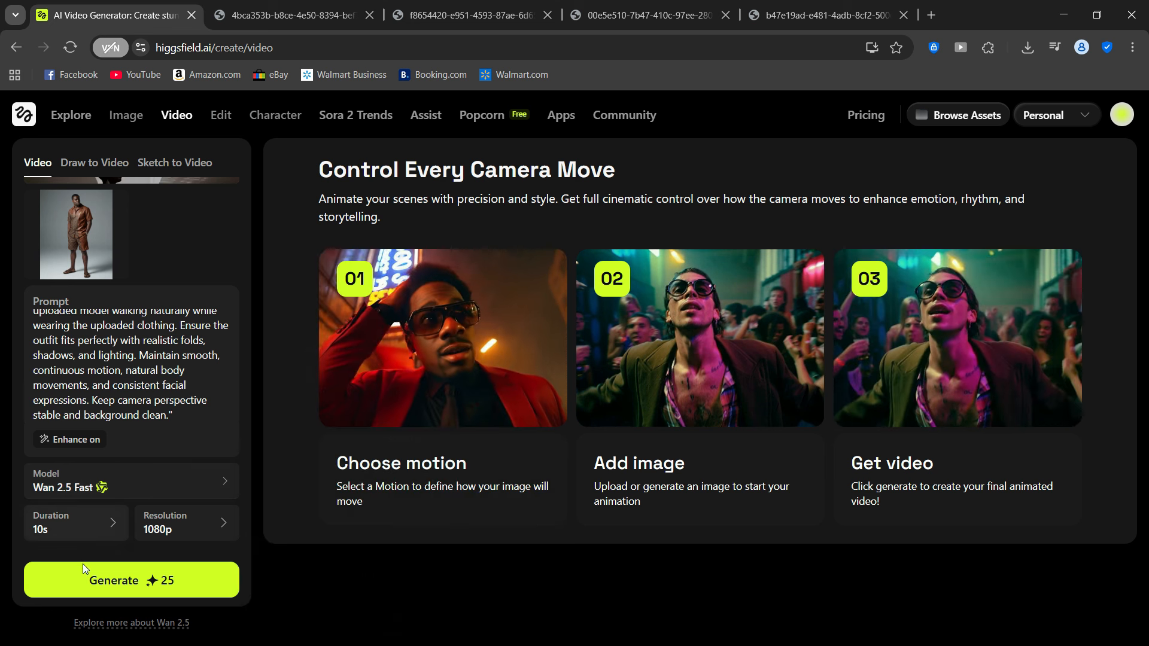
click(81, 580)
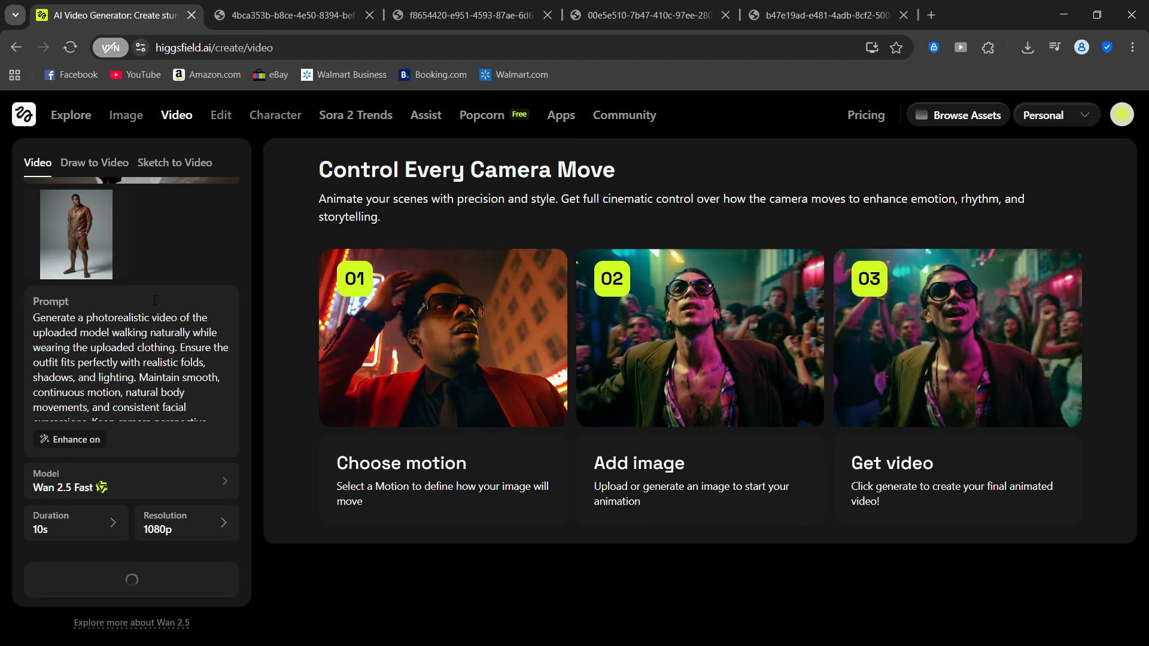
scroll(140, 264, down, 2)
scroll(165, 345, down, 1)
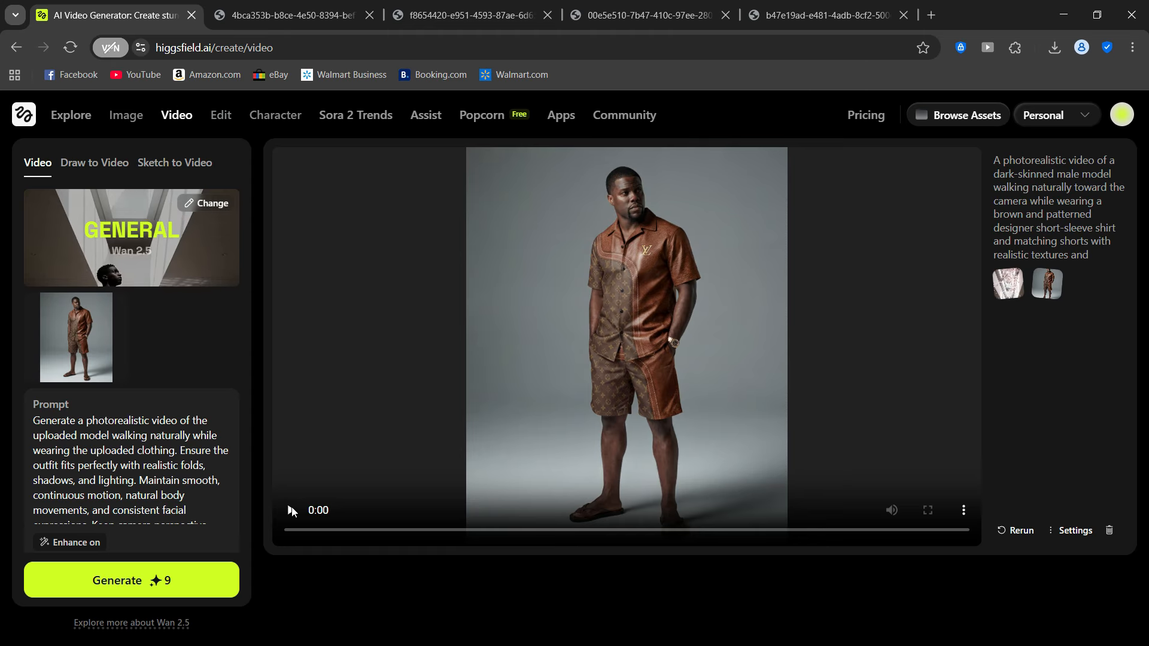
- Play back the generated walking video of the model and download it
click(289, 514)
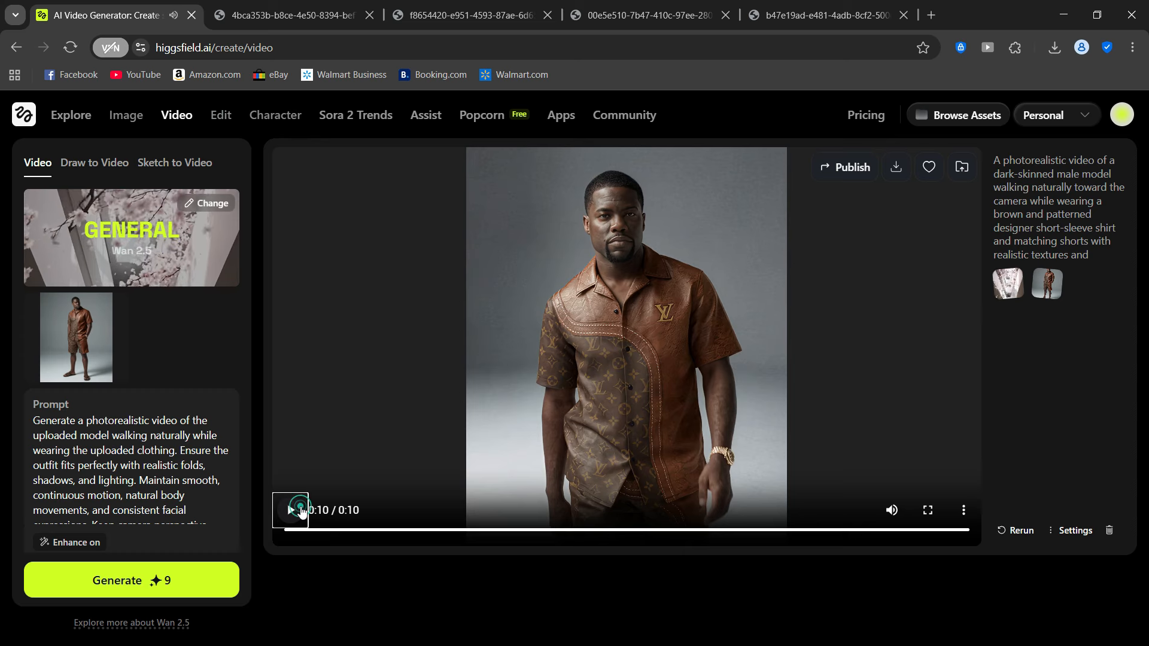
click(299, 512)
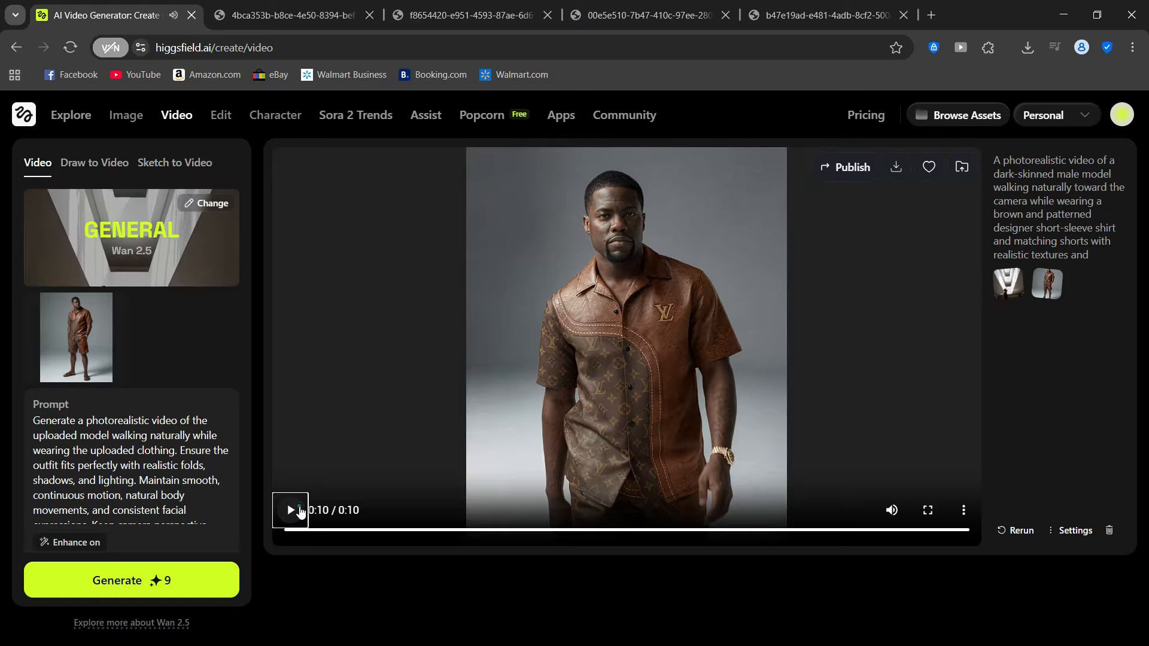
click(291, 511)
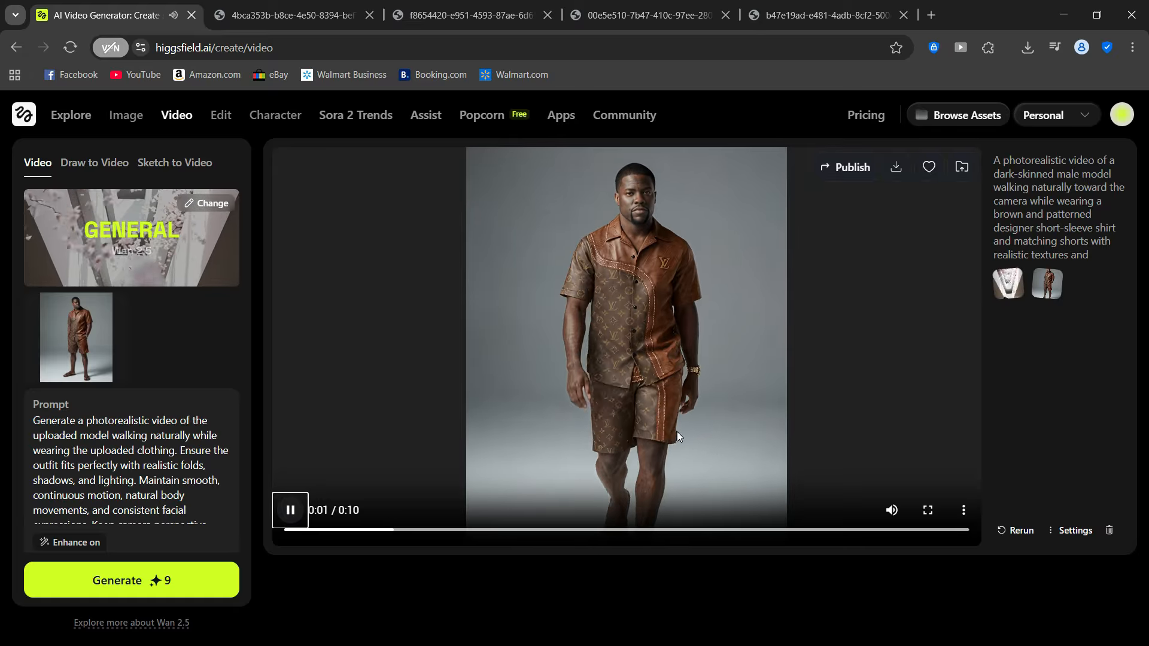
click(963, 508)
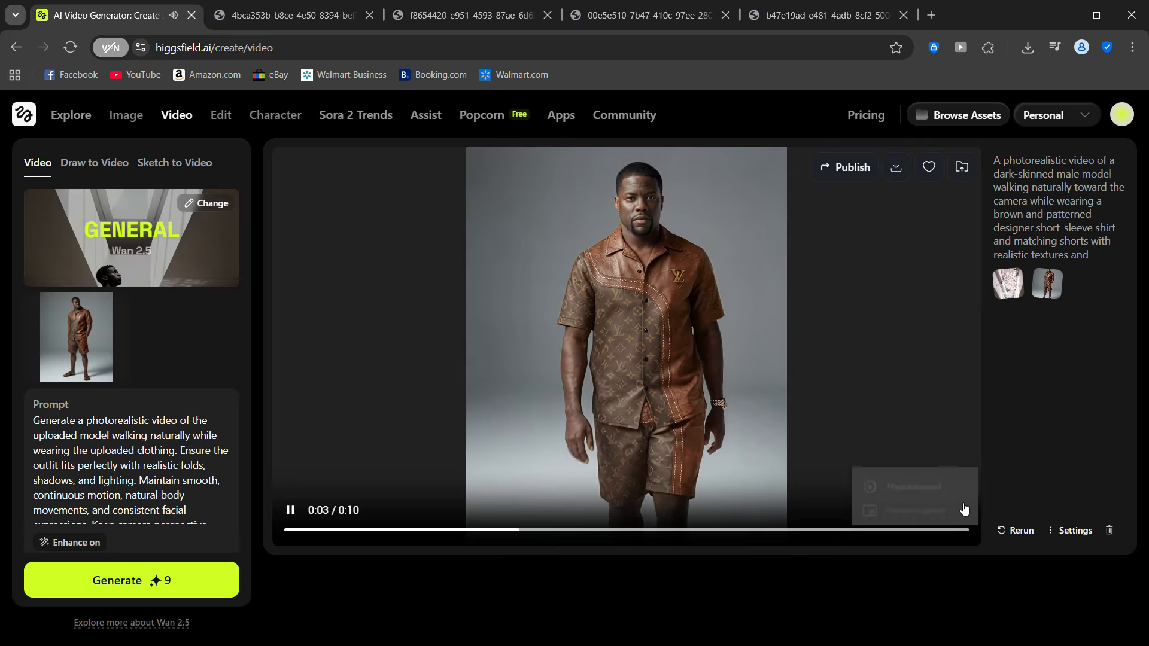
click(1057, 470)
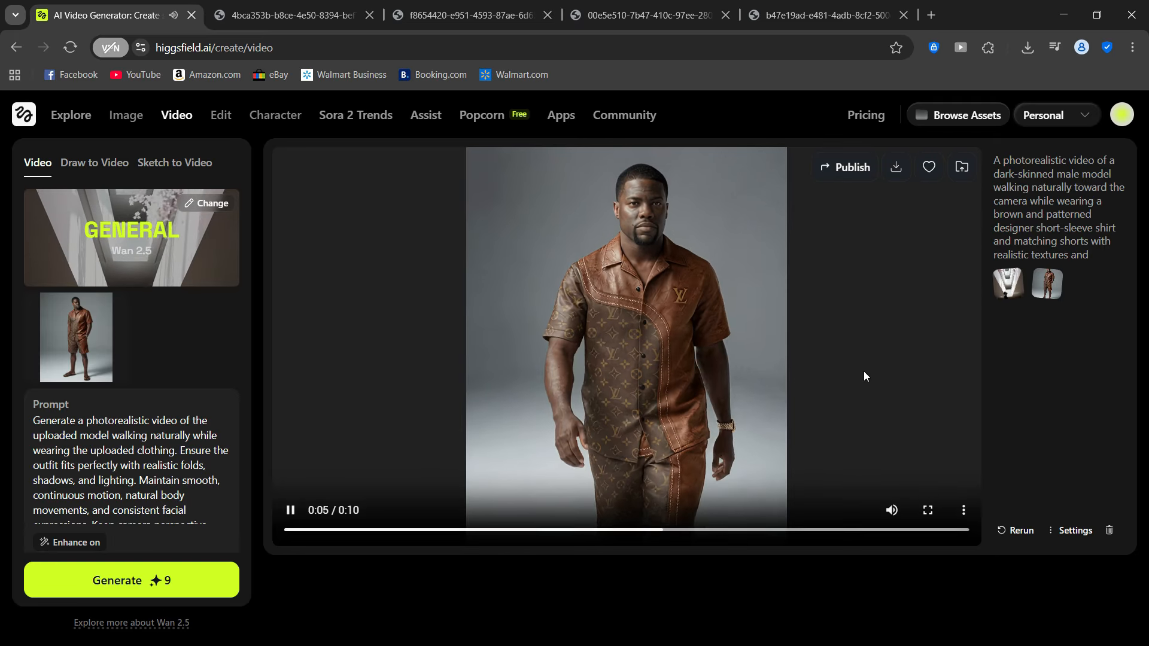
click(895, 173)
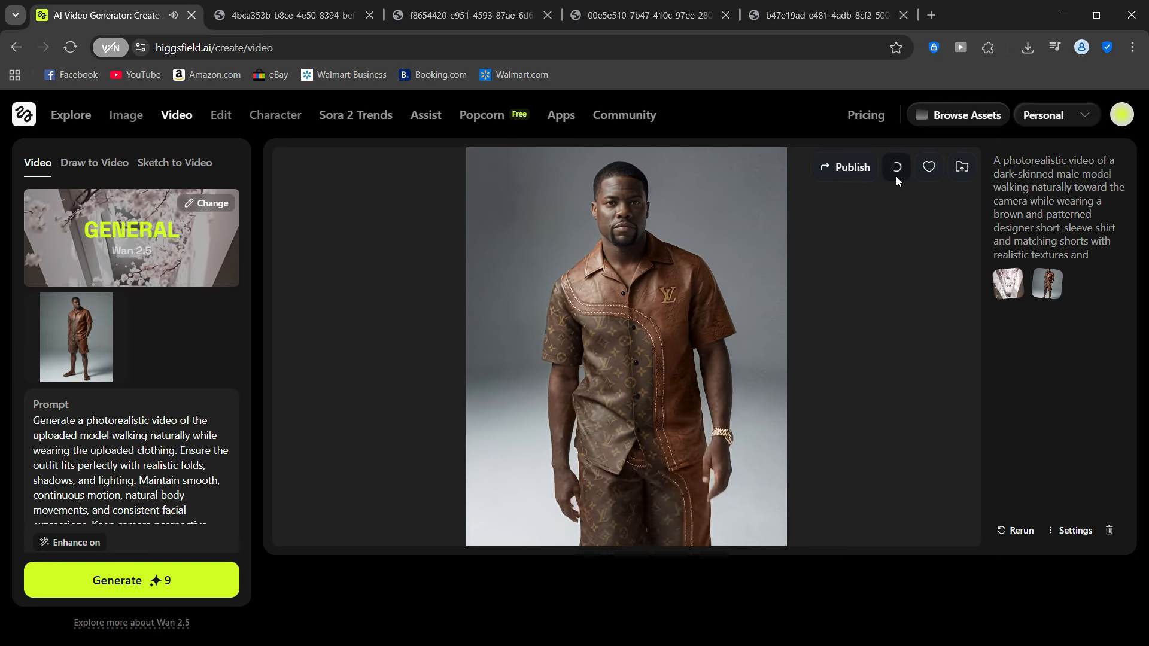